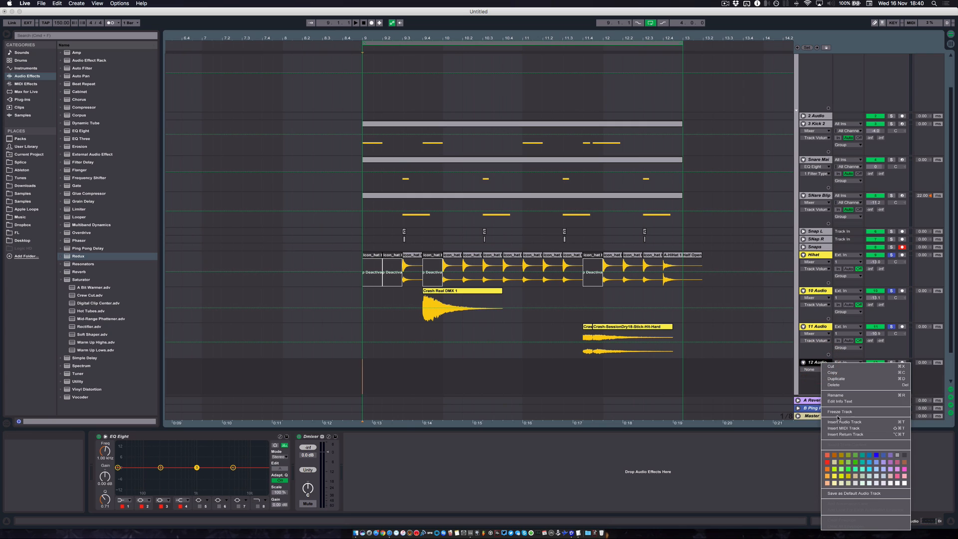
Colour the 12 Audio track yellow and rename it Cymbal Group.
{"action": "left_click", "coordinate": [835, 477]}
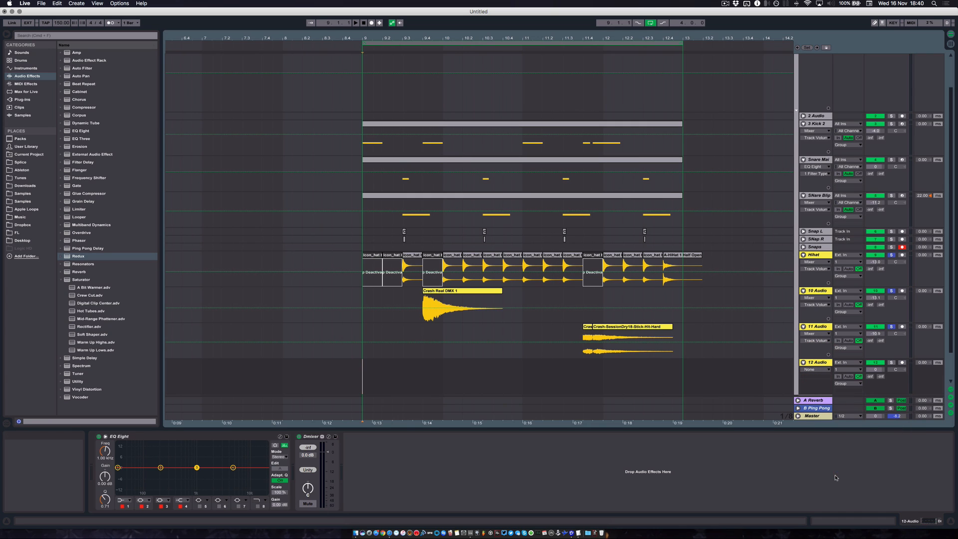
{"action": "left_click", "coordinate": [839, 377]}
{"action": "left_click", "coordinate": [820, 363]}
{"action": "key", "text": "super+r"}
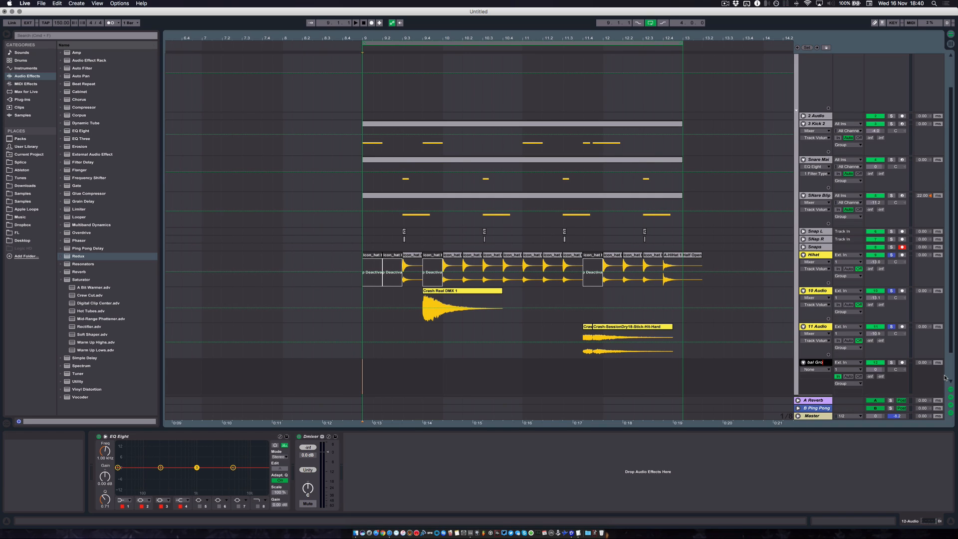
{"action": "key", "text": "Return"}
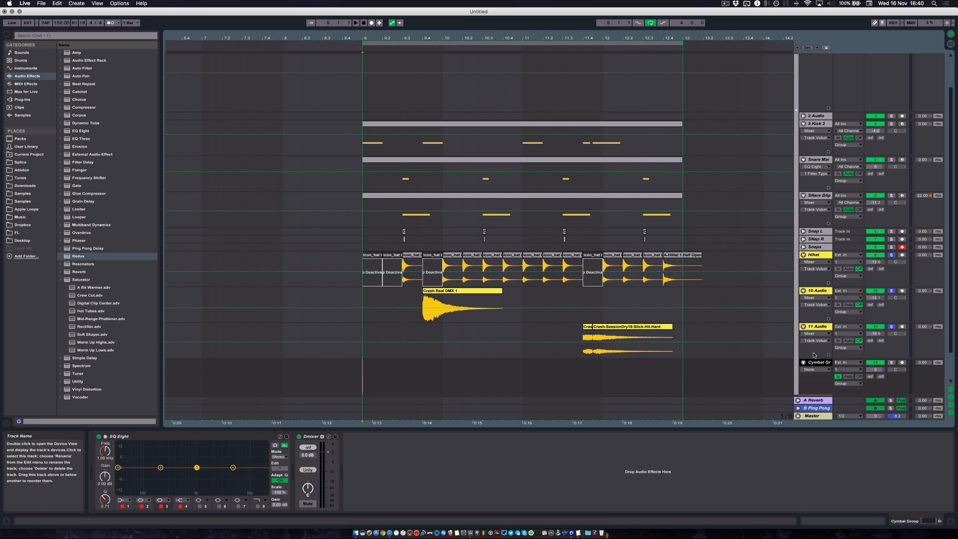
Route the audio output of the Hihat, 10 Audio and 11 Audio tracks together to the Cymbal Group track.
{"action": "left_click", "coordinate": [818, 327]}
{"action": "left_click", "coordinate": [815, 255], "text": "shift"}
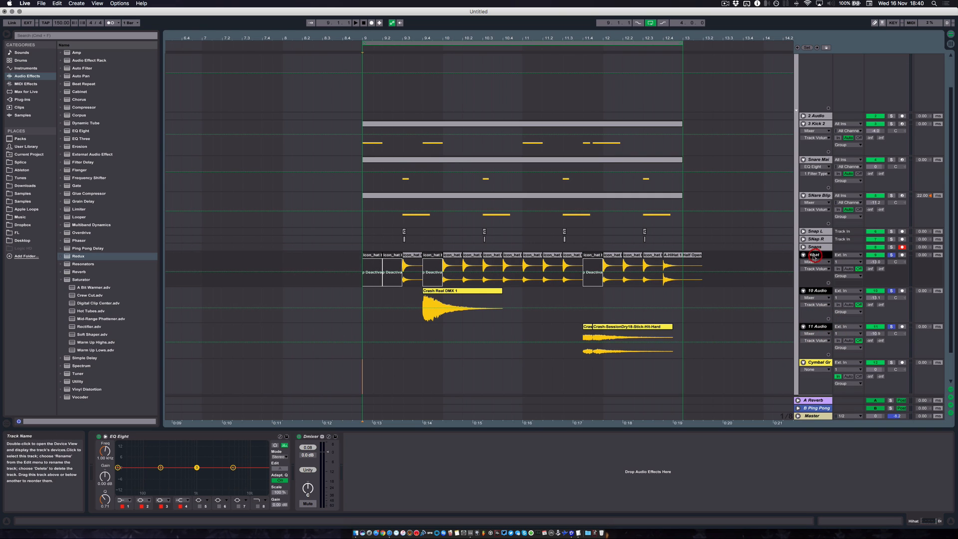
{"action": "left_click", "coordinate": [849, 347]}
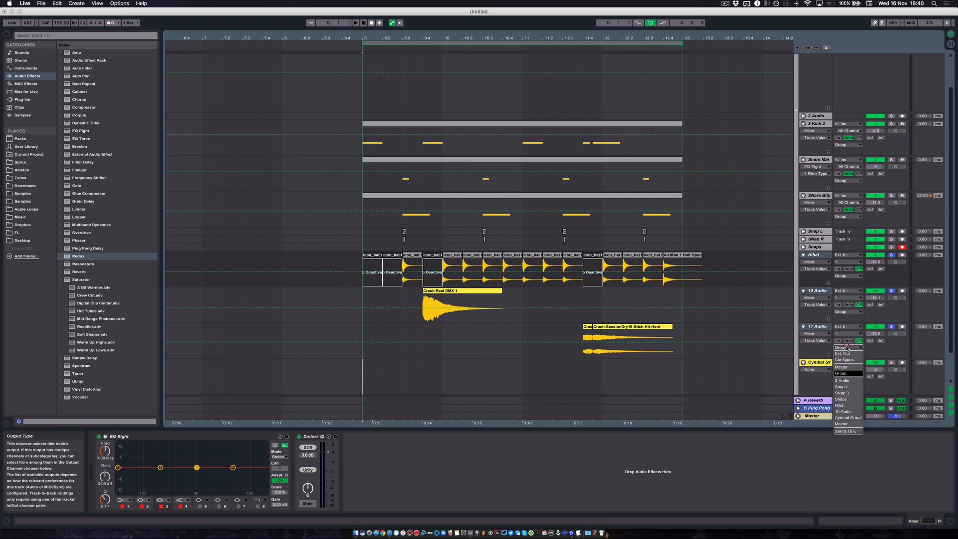
{"action": "left_click", "coordinate": [849, 418]}
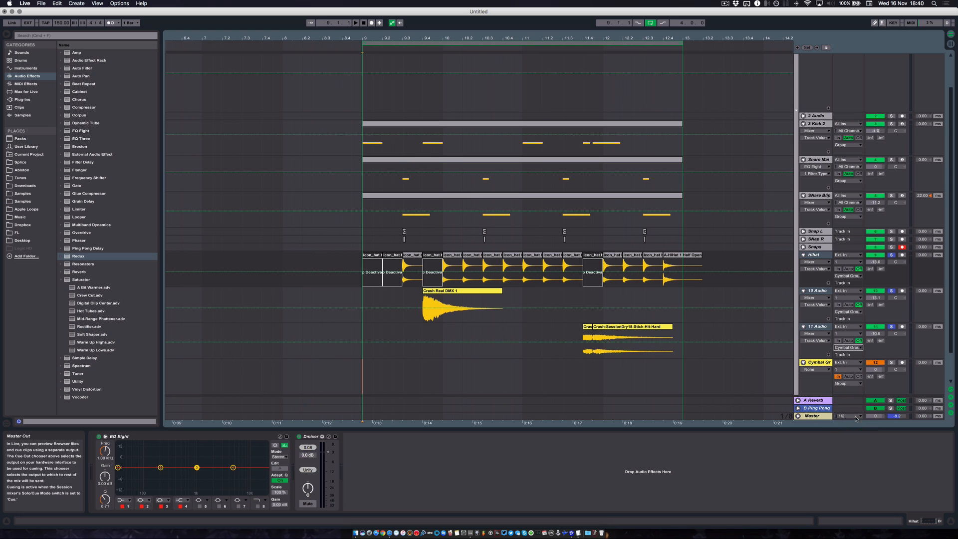
Solo and record-arm the Cymbal Group track, and play the loop to check the routed cymbals.
{"action": "left_click", "coordinate": [824, 363]}
{"action": "left_click", "coordinate": [892, 362]}
{"action": "left_click", "coordinate": [902, 363]}
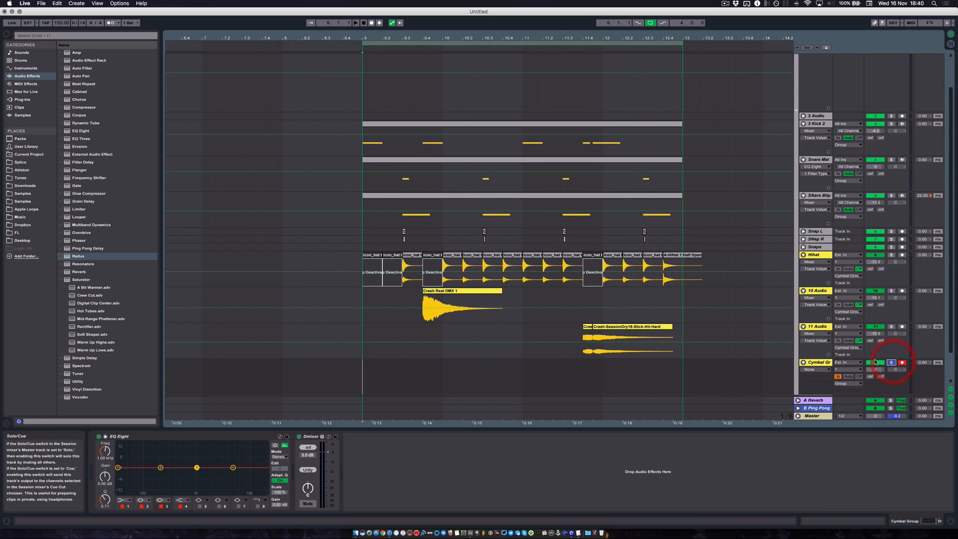
{"action": "key", "text": "space"}
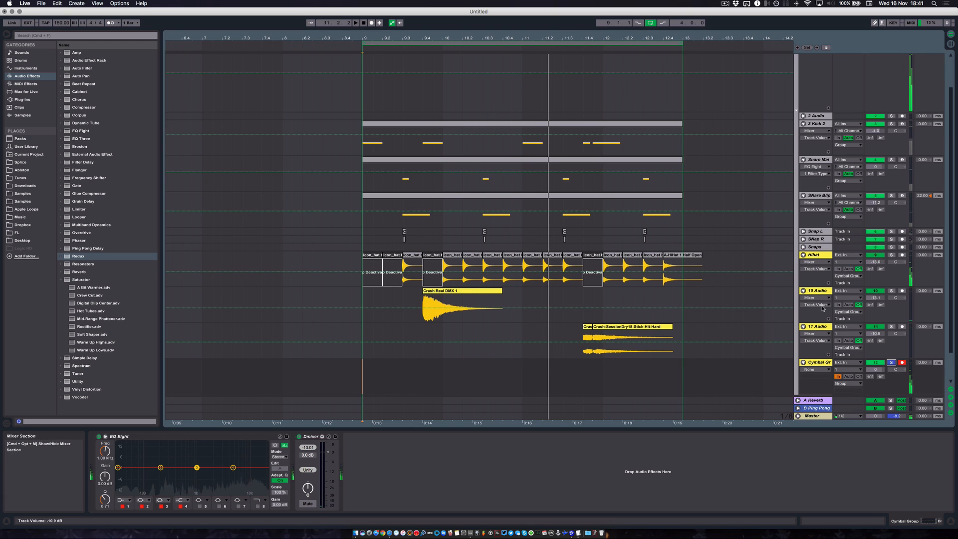
{"action": "key", "text": "space"}
Add the Max for Live audio effect Convolution Reverb Pro to the Cymbal Group track, ahead of EQ Eight.
{"action": "left_click", "coordinate": [816, 363]}
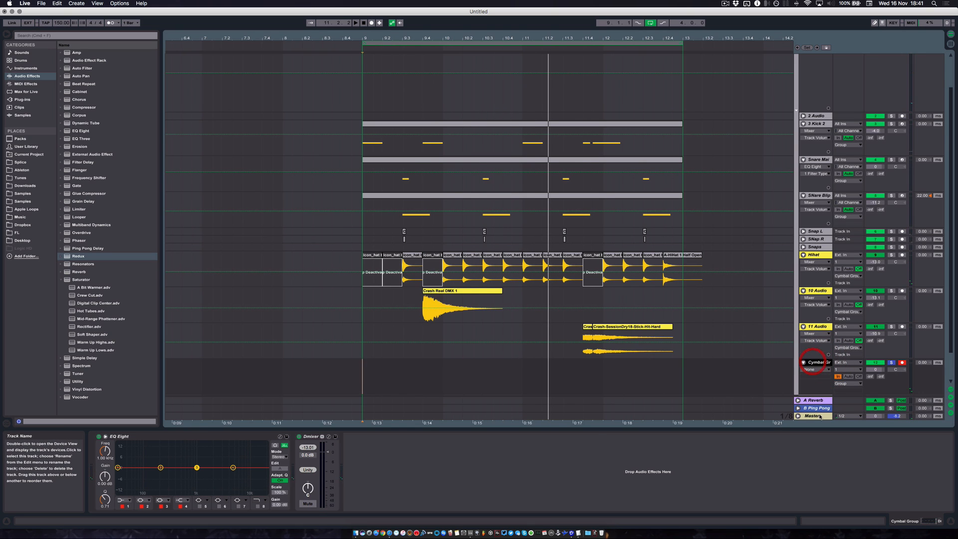
{"action": "left_click", "coordinate": [30, 92]}
{"action": "left_click", "coordinate": [61, 52]}
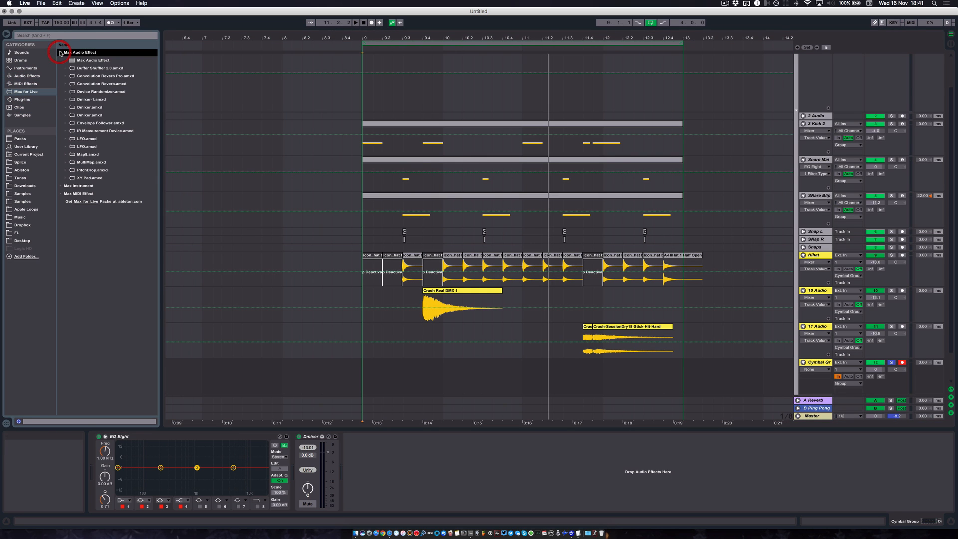
{"action": "left_click", "coordinate": [79, 77]}
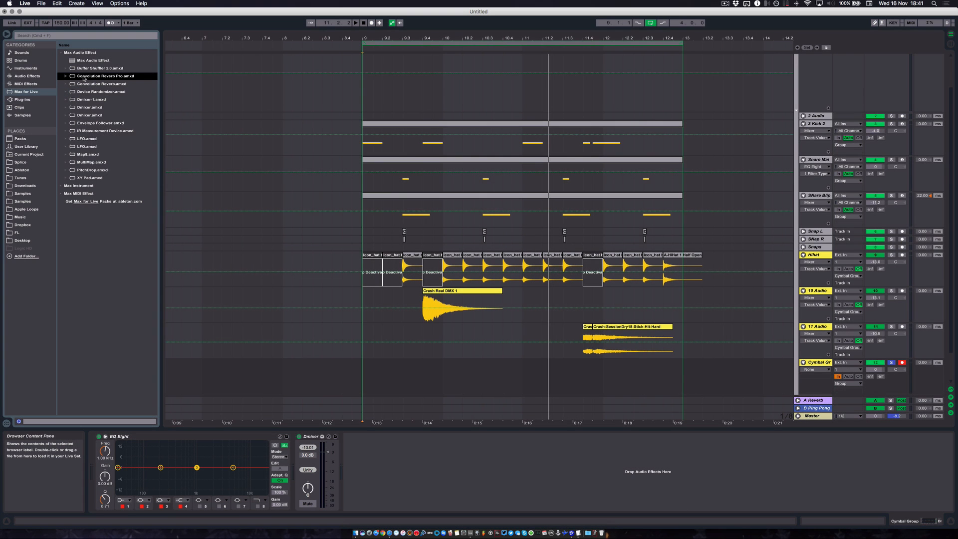
{"action": "left_click", "coordinate": [85, 108]}
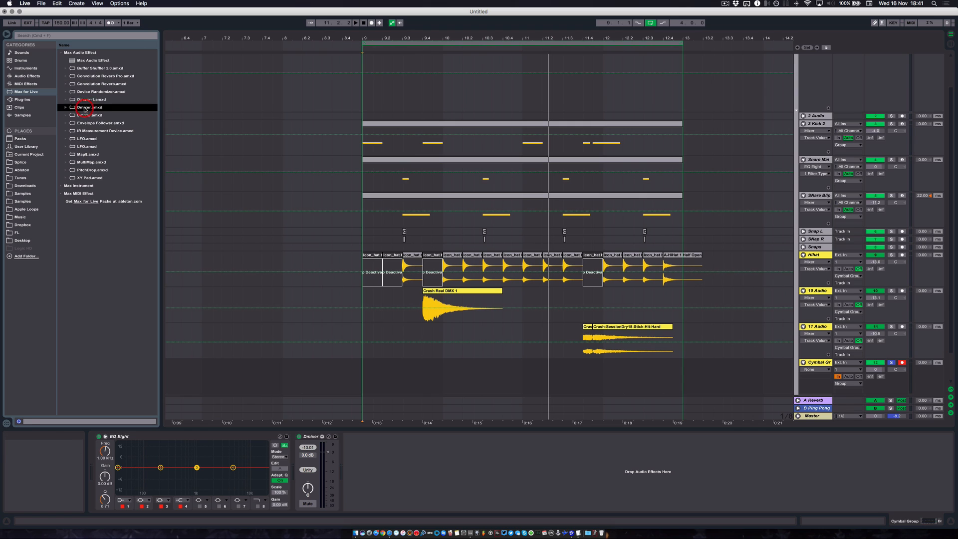
{"action": "left_click", "coordinate": [309, 438]}
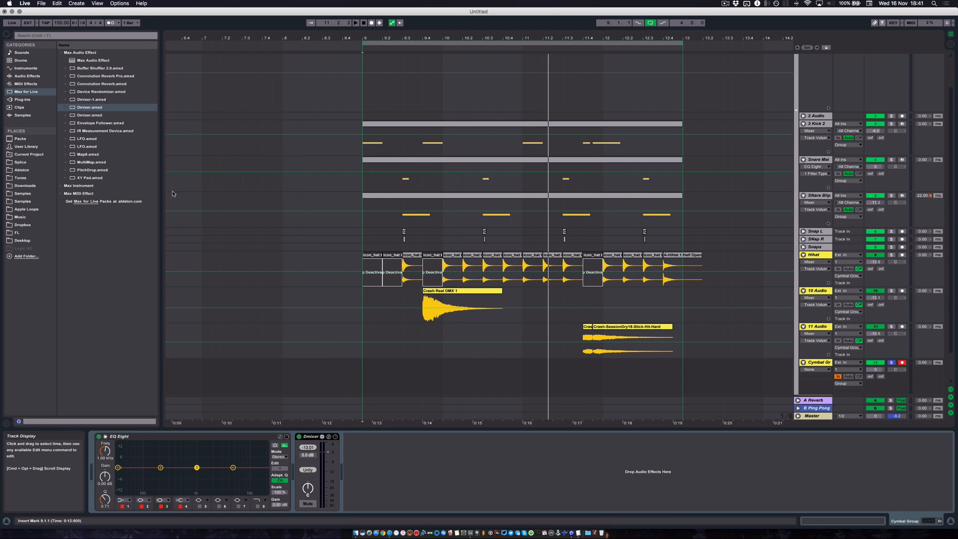
{"action": "left_click", "coordinate": [89, 108]}
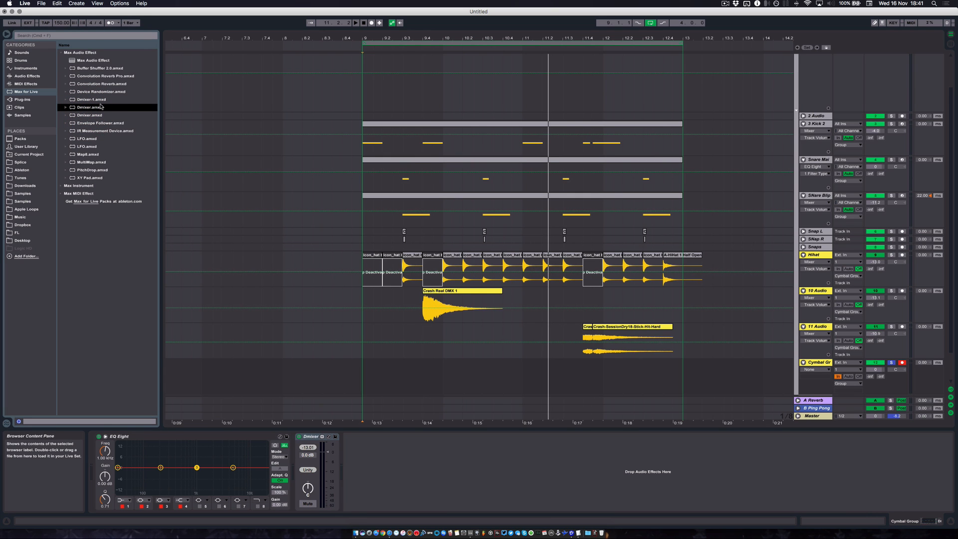
{"action": "left_click", "coordinate": [90, 76]}
{"action": "left_click", "coordinate": [93, 84]}
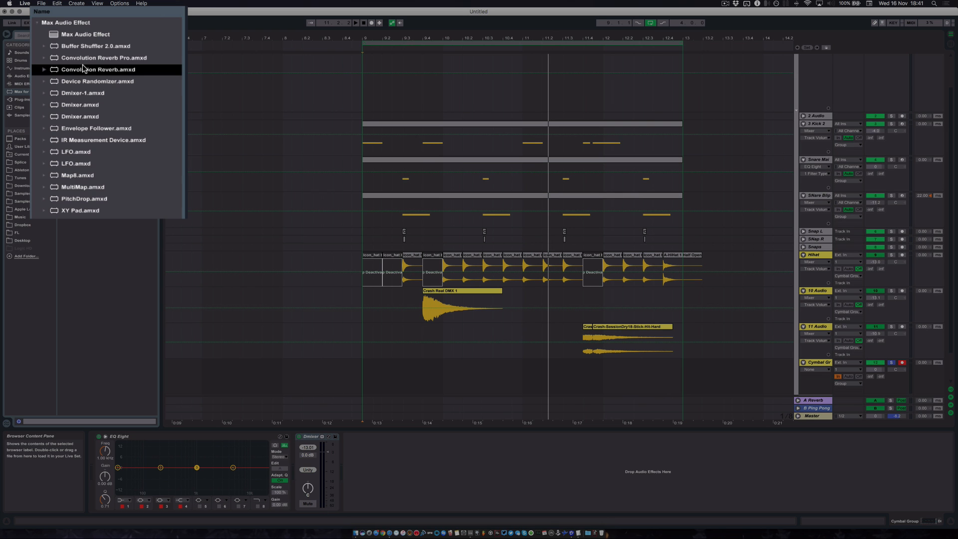
{"action": "left_click", "coordinate": [90, 77]}
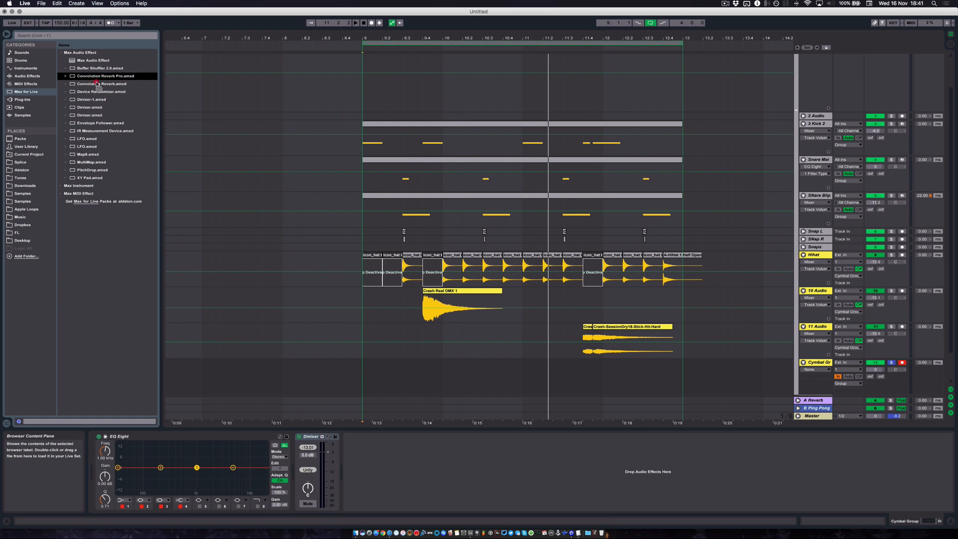
{"action": "left_click_drag", "start_coordinate": [130, 429], "coordinate": [111, 459]}
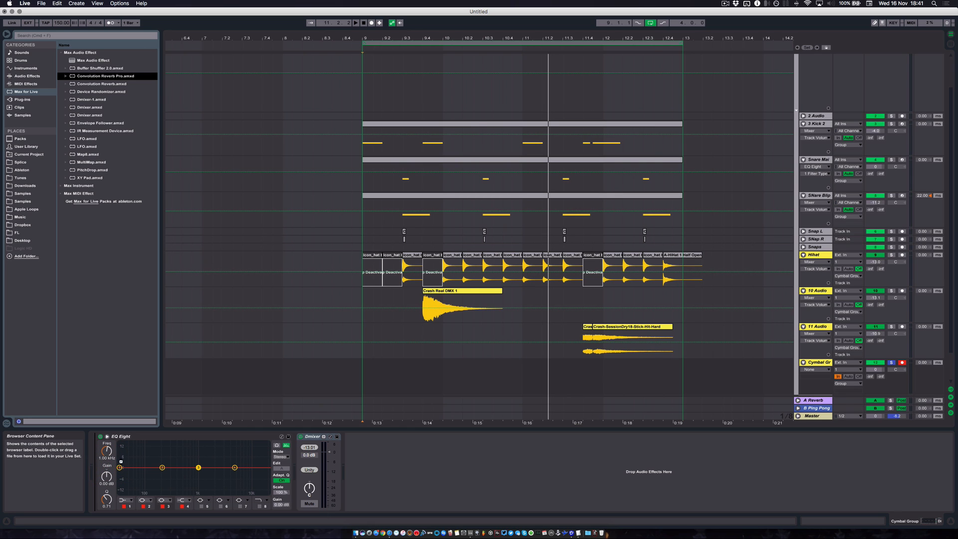
{"action": "left_click_drag", "start_coordinate": [118, 392], "coordinate": [170, 489]}
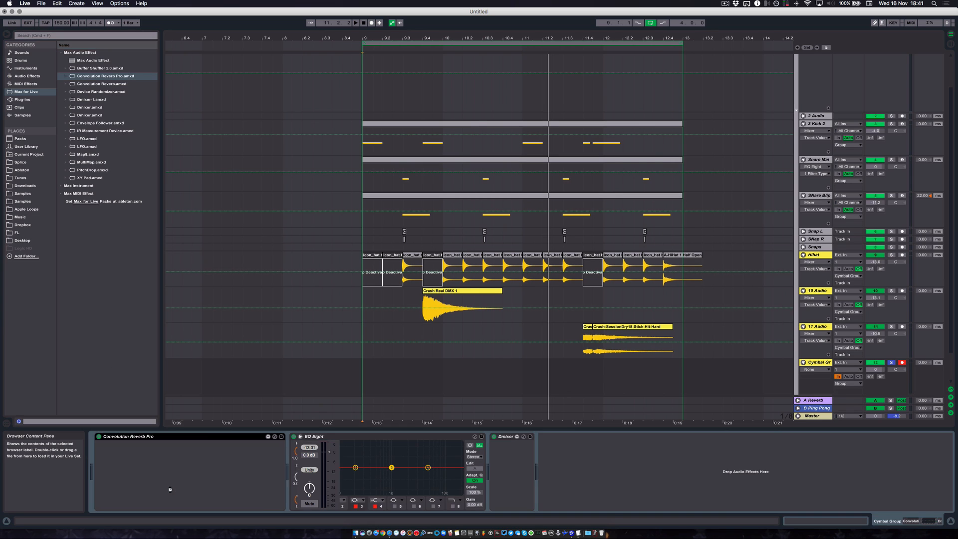
{"action": "left_click", "coordinate": [139, 438]}
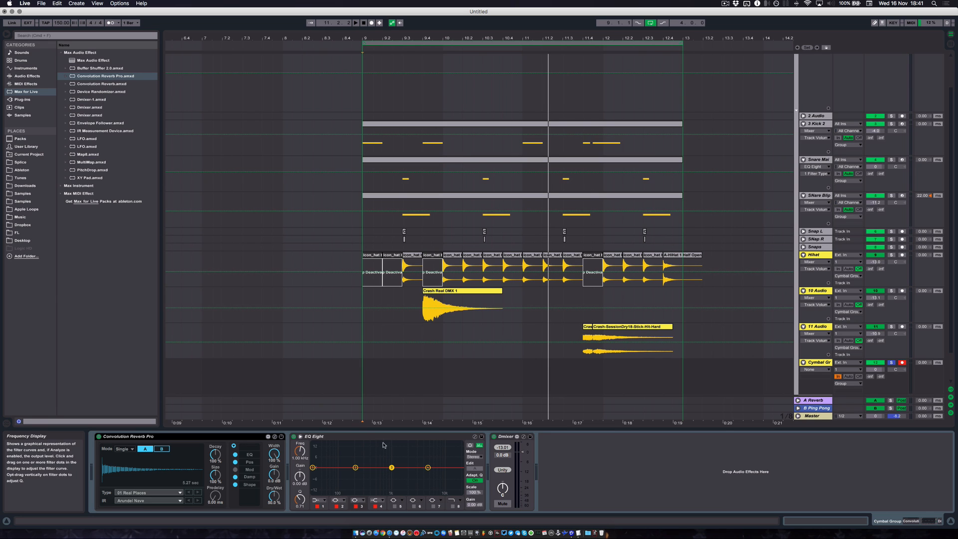
Set the Convolution Reverb Pro type to 04 Made for Drums and its impulse response to Drum Booth Real.
{"action": "left_click", "coordinate": [819, 363]}
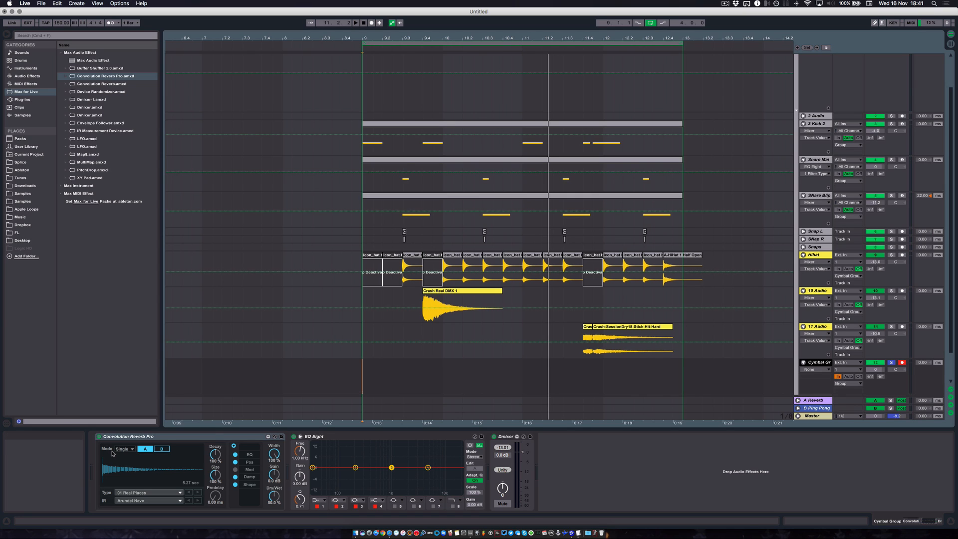
{"action": "left_click", "coordinate": [156, 492]}
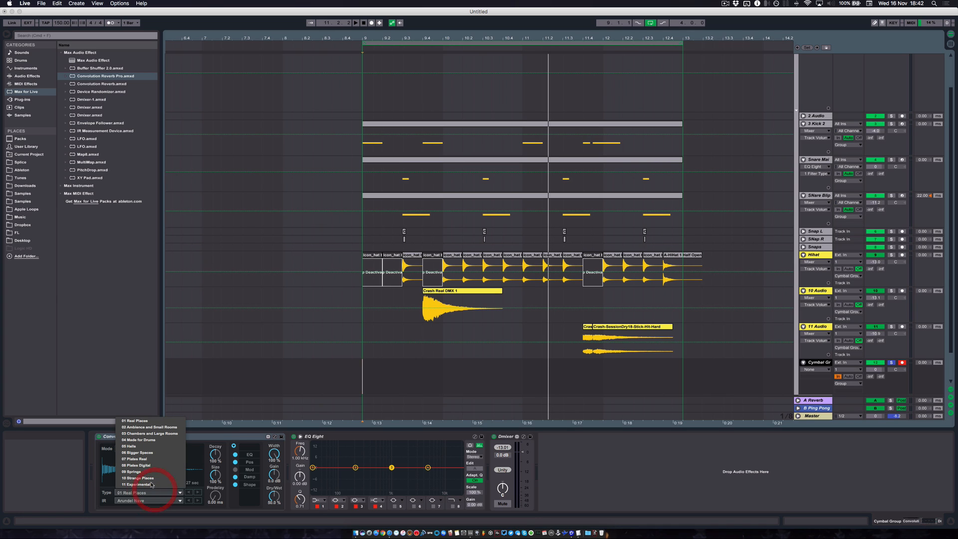
{"action": "left_click", "coordinate": [143, 440]}
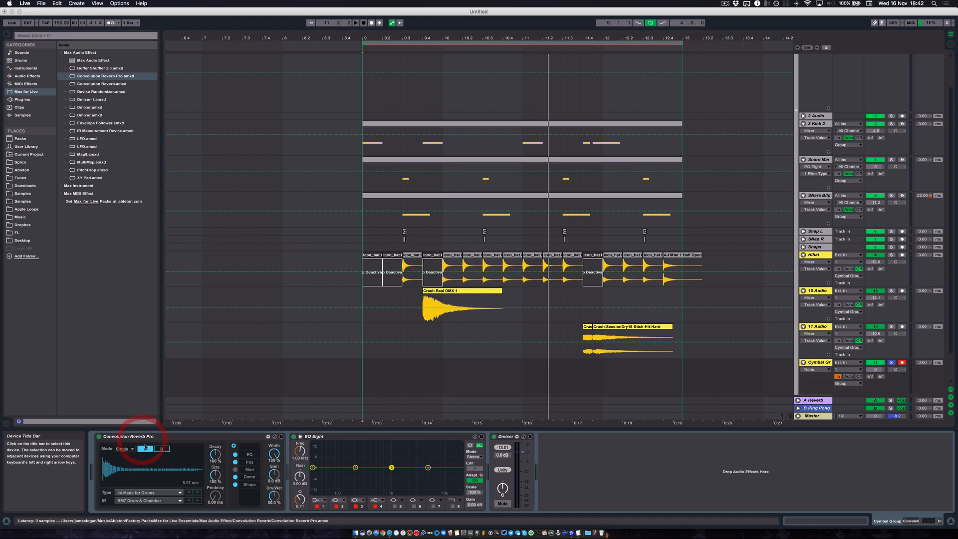
{"action": "left_click", "coordinate": [158, 500]}
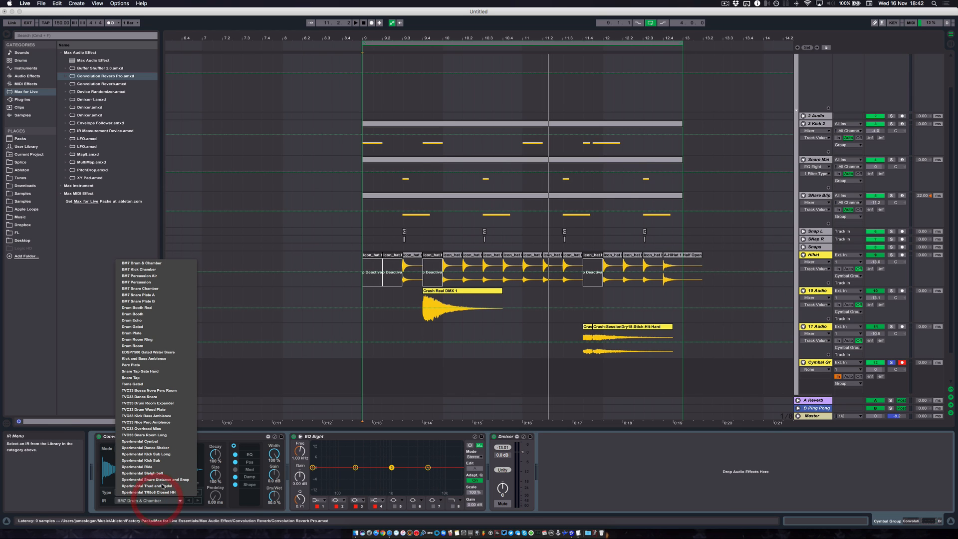
{"action": "left_click", "coordinate": [148, 308]}
Play the loop to listen to the reverb on the cymbals, folding and unfolding the Convolution Reverb Pro device.
{"action": "key", "text": "space"}
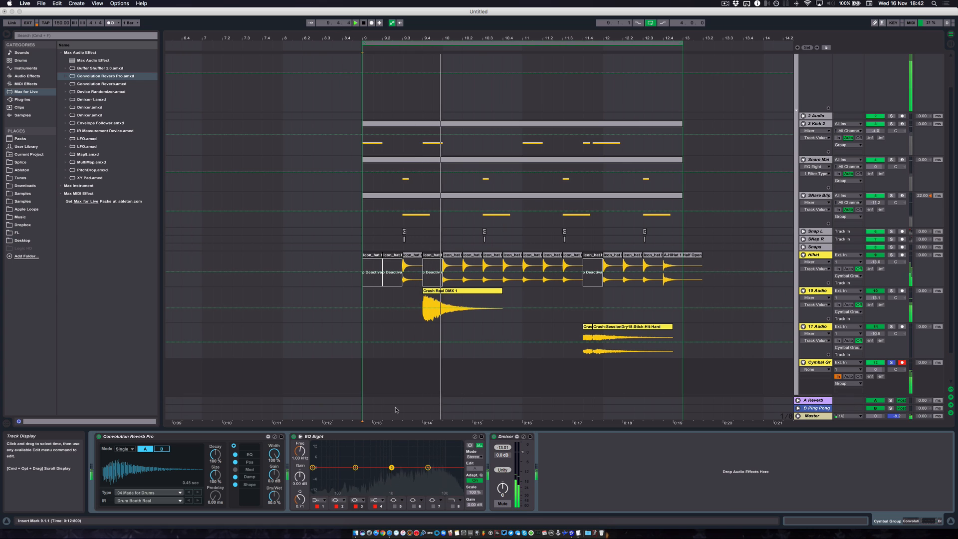
{"action": "double_click", "coordinate": [125, 437]}
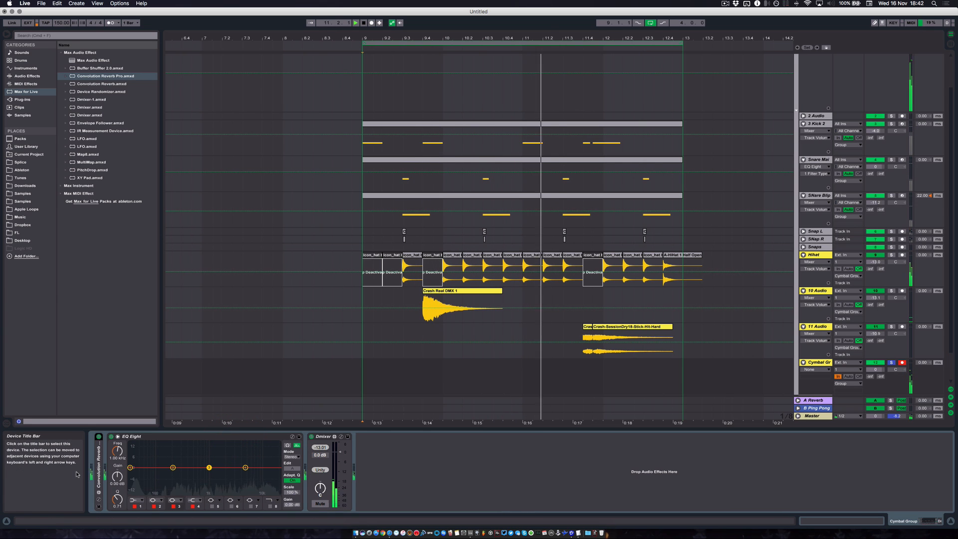
{"action": "double_click", "coordinate": [99, 464]}
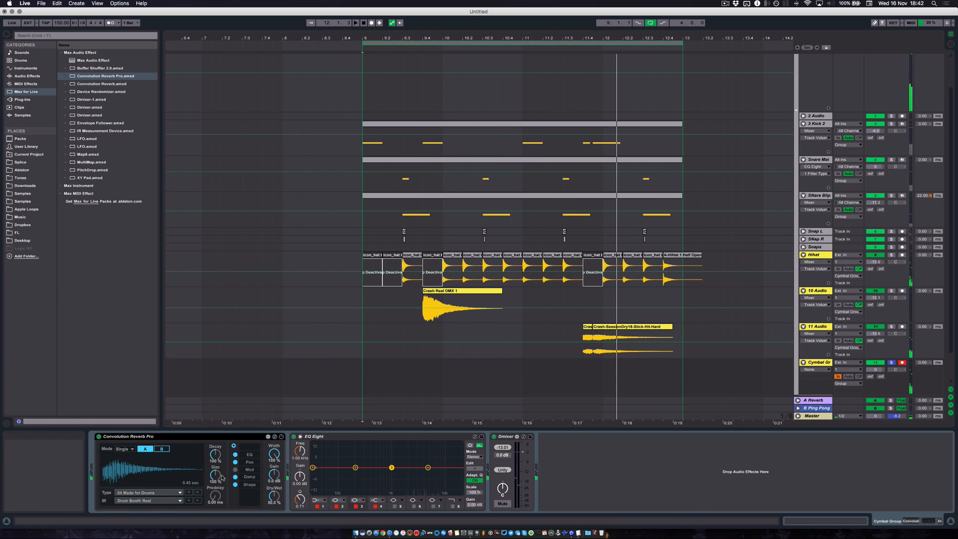
Show the reverb's EQ, lower band 1 to -6.0 dB at about 142 Hz, and reduce Dry/Wet to 24.4%.
{"action": "left_click", "coordinate": [248, 456]}
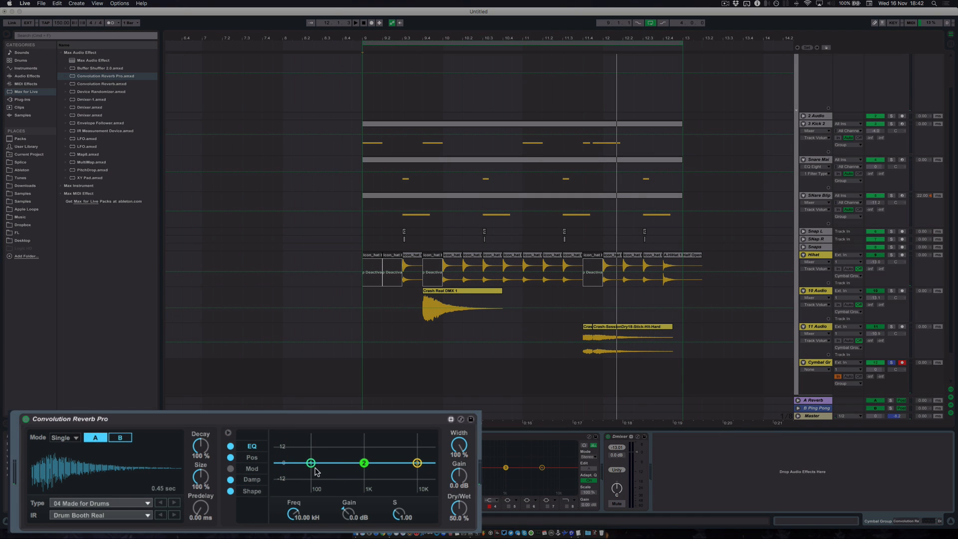
{"action": "left_click_drag", "start_coordinate": [311, 463], "coordinate": [319, 471]}
{"action": "left_click_drag", "start_coordinate": [459, 506], "coordinate": [459, 522]}
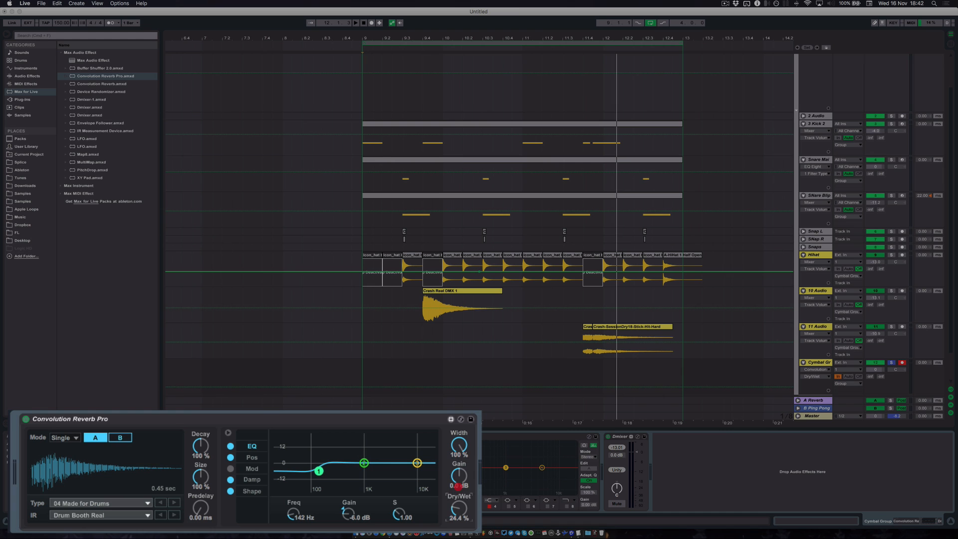
Refine the reverb with EQ band 1 at about 907 Hz and -18 dB, Decay at 81.2% and Dry/Wet at 21.3%.
{"action": "left_click_drag", "start_coordinate": [319, 472], "coordinate": [357, 486]}
{"action": "left_click_drag", "start_coordinate": [203, 446], "coordinate": [204, 453]}
{"action": "left_click_drag", "start_coordinate": [294, 513], "coordinate": [294, 515]}
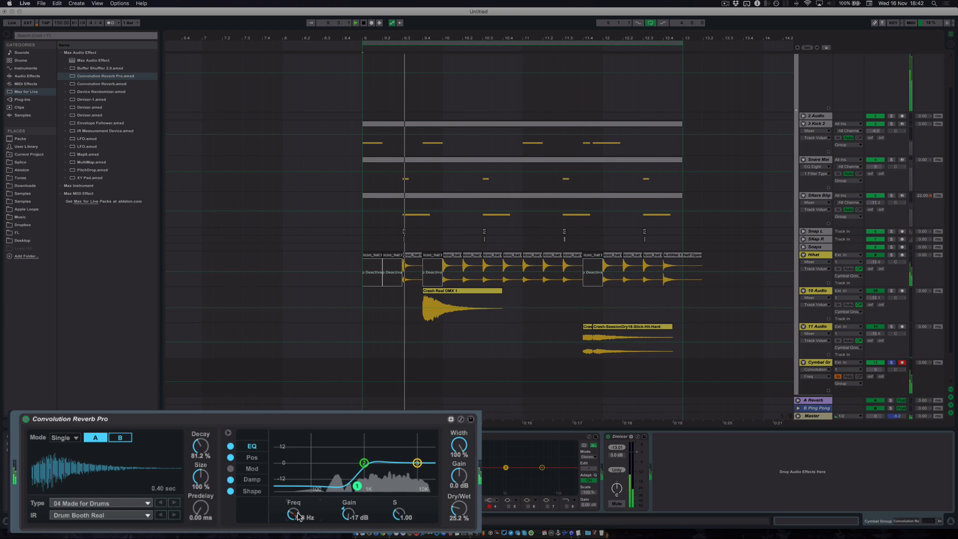
{"action": "left_click_drag", "start_coordinate": [460, 505], "coordinate": [463, 538]}
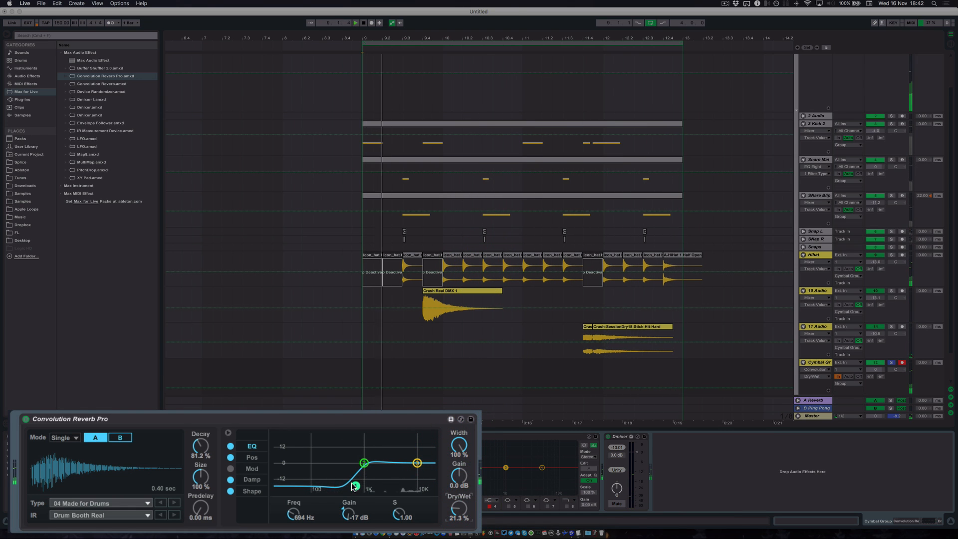
{"action": "left_click_drag", "start_coordinate": [356, 486], "coordinate": [362, 487]}
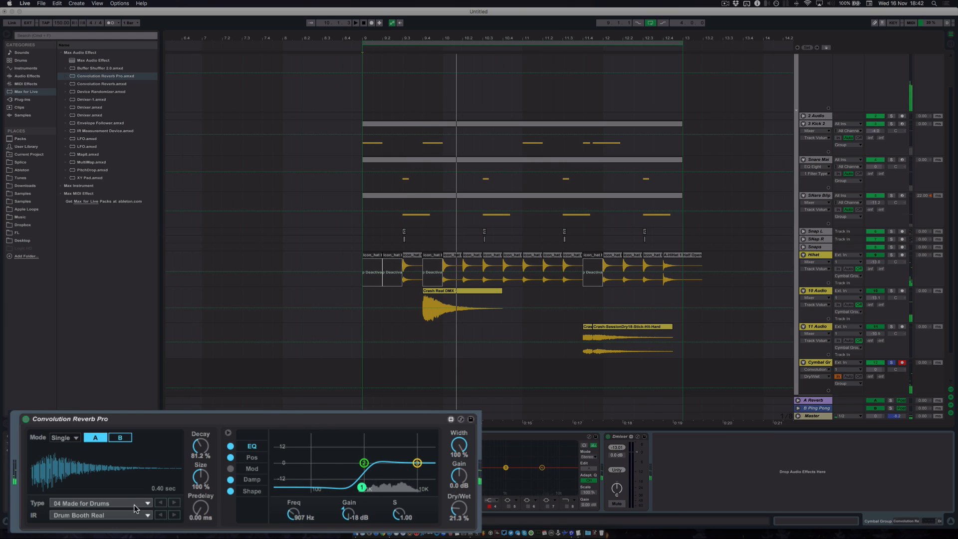
Change the reverb's impulse response to Drum Echo, with Dry/Wet at 31.5% and Decay at 60.8%.
{"action": "left_click", "coordinate": [174, 516]}
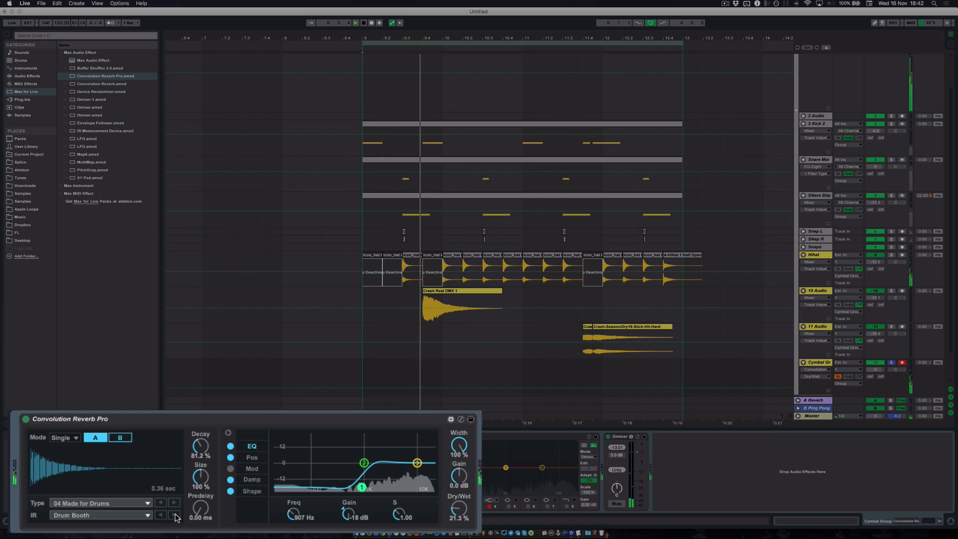
{"action": "left_click_drag", "start_coordinate": [465, 511], "coordinate": [467, 504]}
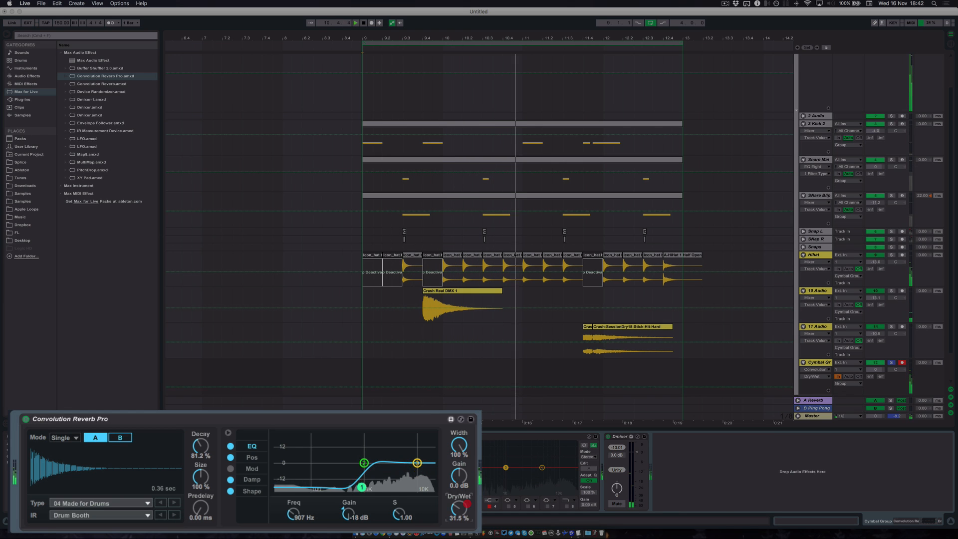
{"action": "left_click", "coordinate": [174, 516]}
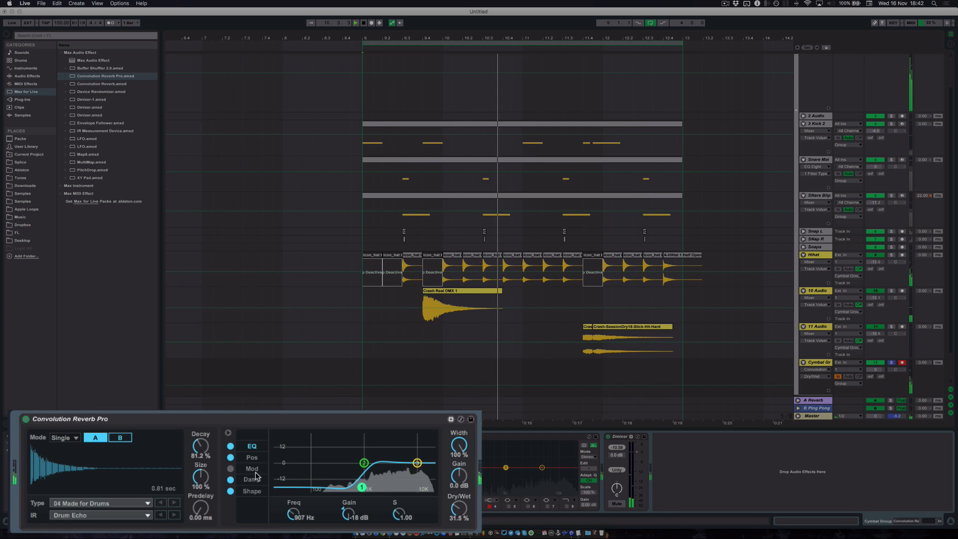
{"action": "left_click_drag", "start_coordinate": [201, 445], "coordinate": [201, 449]}
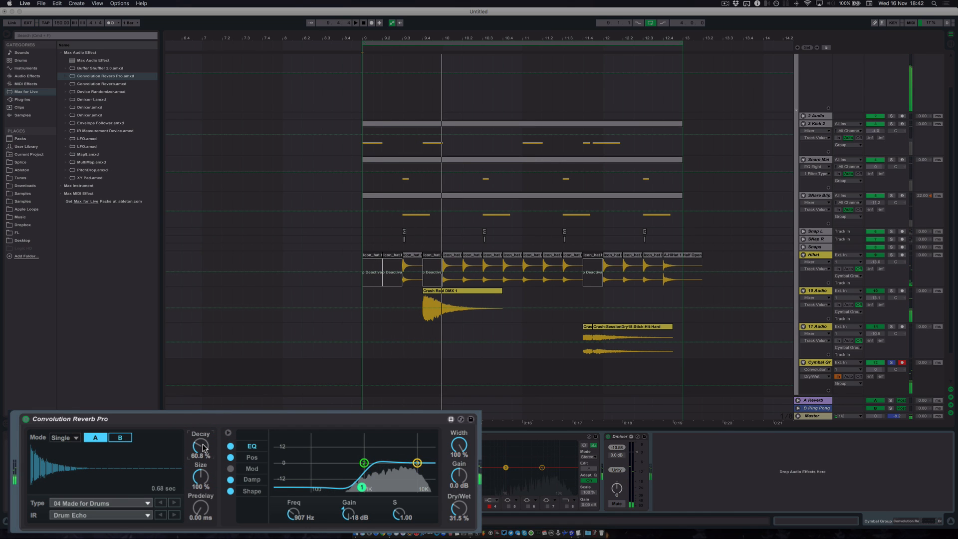
Shorten the convolution reverb's decay to a 0.47-second impulse and lower its Dry/Wet to 20.5%.
{"action": "left_click_drag", "start_coordinate": [204, 448], "coordinate": [205, 452]}
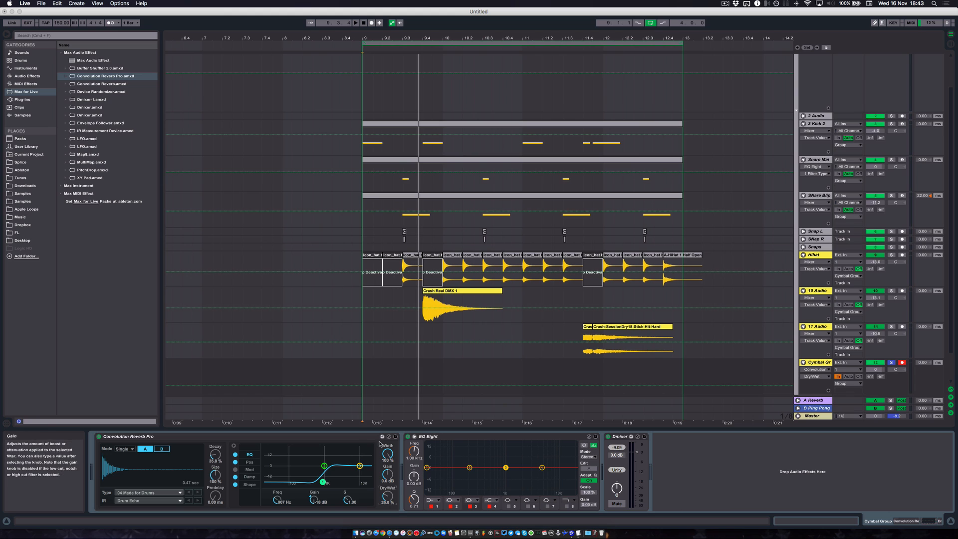
Insert the Saturator preset Hot Tubes on the Cymbal Group between Convolution Reverb Pro and EQ Eight.
{"action": "left_click", "coordinate": [446, 436]}
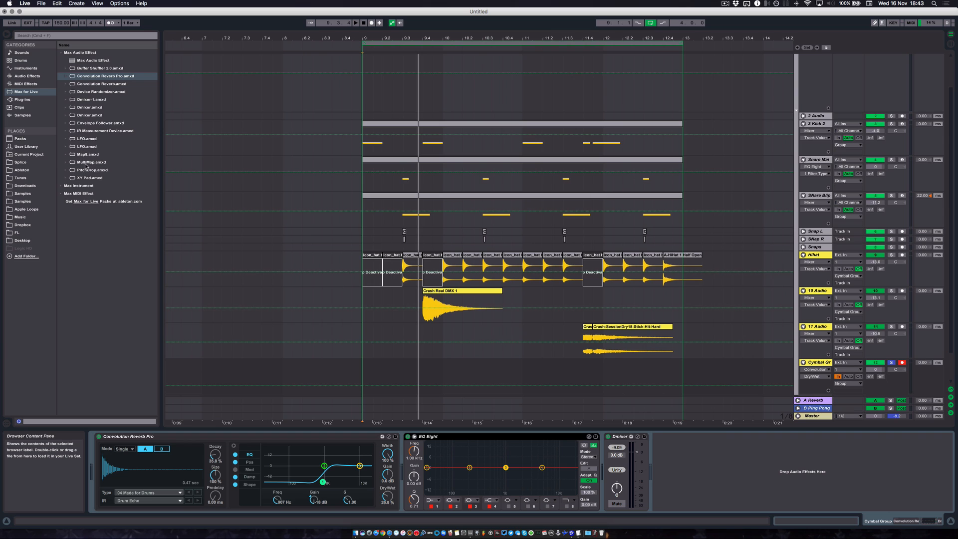
{"action": "left_click", "coordinate": [21, 100]}
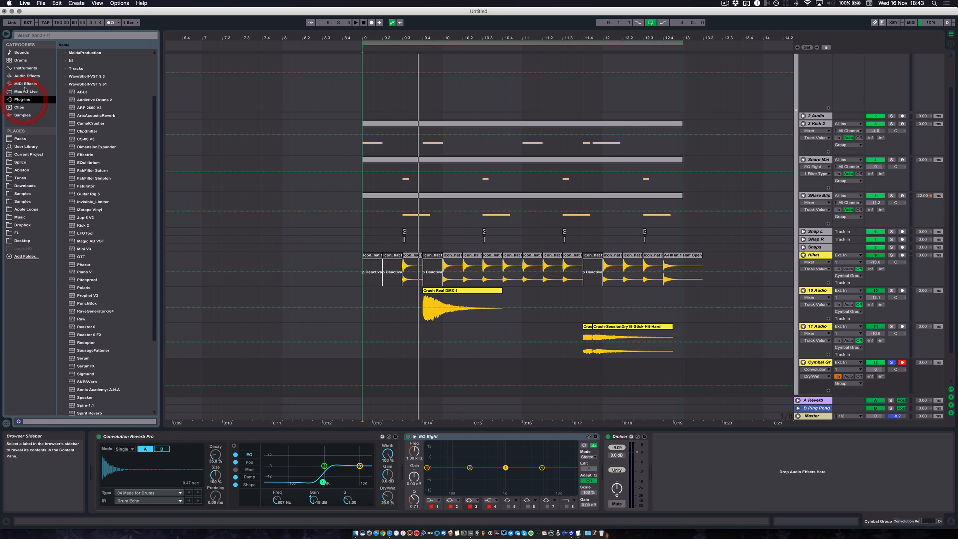
{"action": "left_click", "coordinate": [24, 77]}
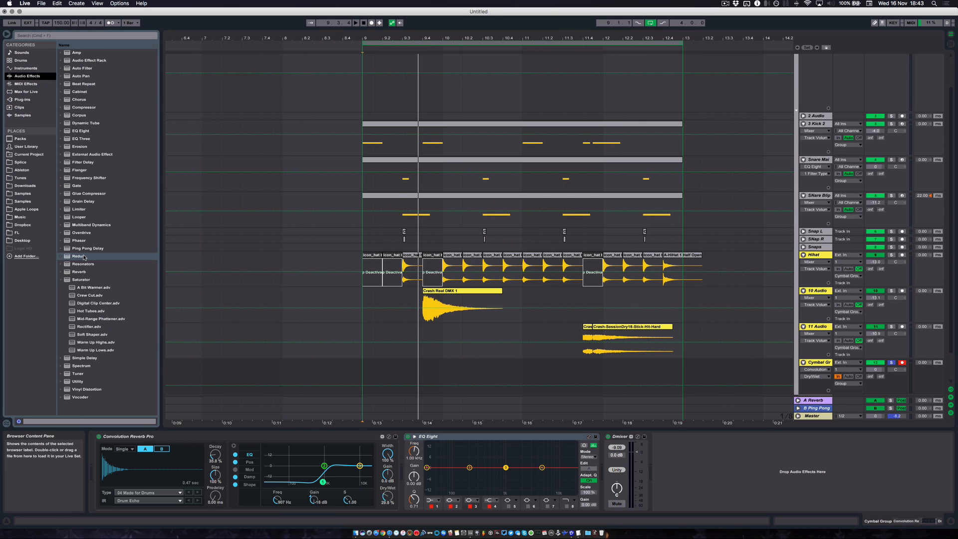
{"action": "left_click", "coordinate": [90, 312]}
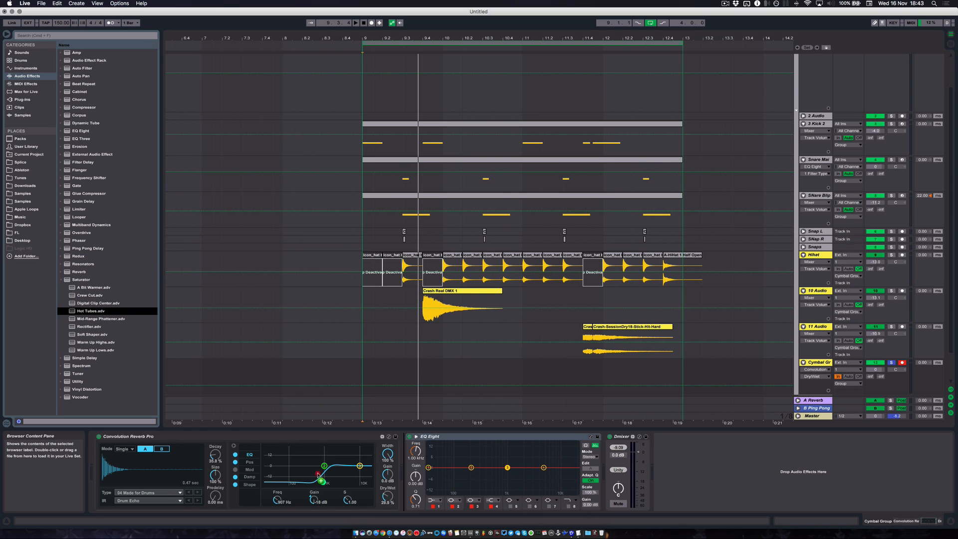
{"action": "left_click_drag", "start_coordinate": [90, 312], "coordinate": [403, 462]}
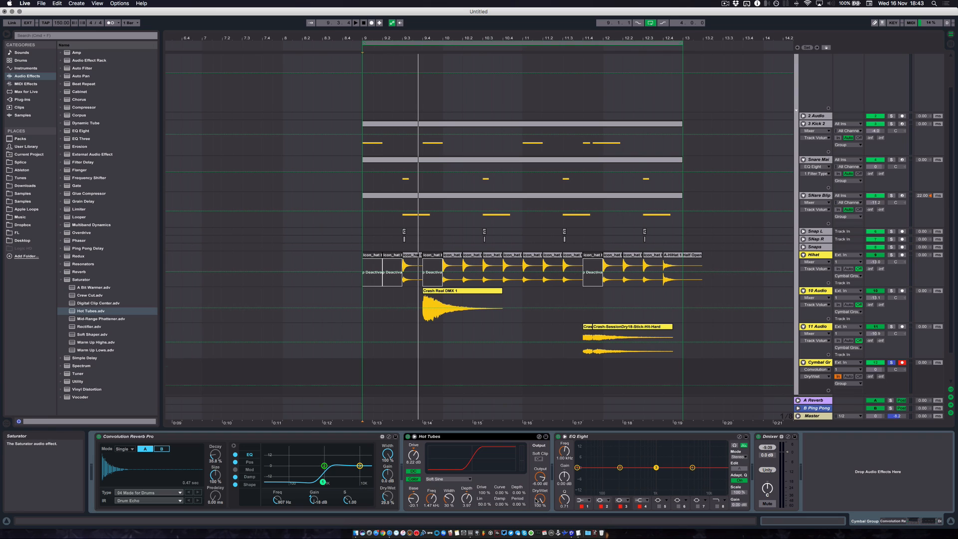
Try a low Dry/Wet of about 12.7% on Hot Tubes and return it to fully wet.
{"action": "left_click_drag", "start_coordinate": [538, 502], "coordinate": [538, 499]}
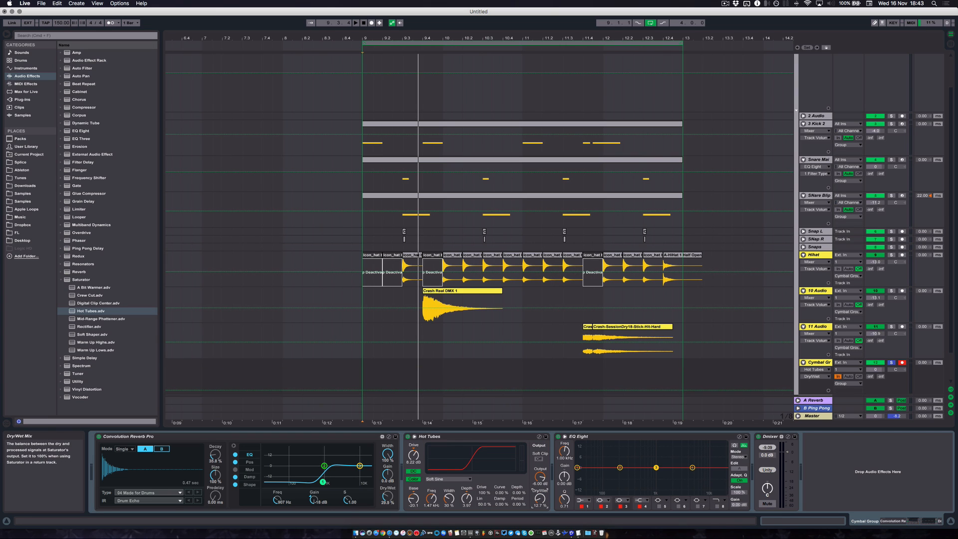
{"action": "scroll", "coordinate": [664, 322], "scroll_direction": "down", "scroll_amount": 2}
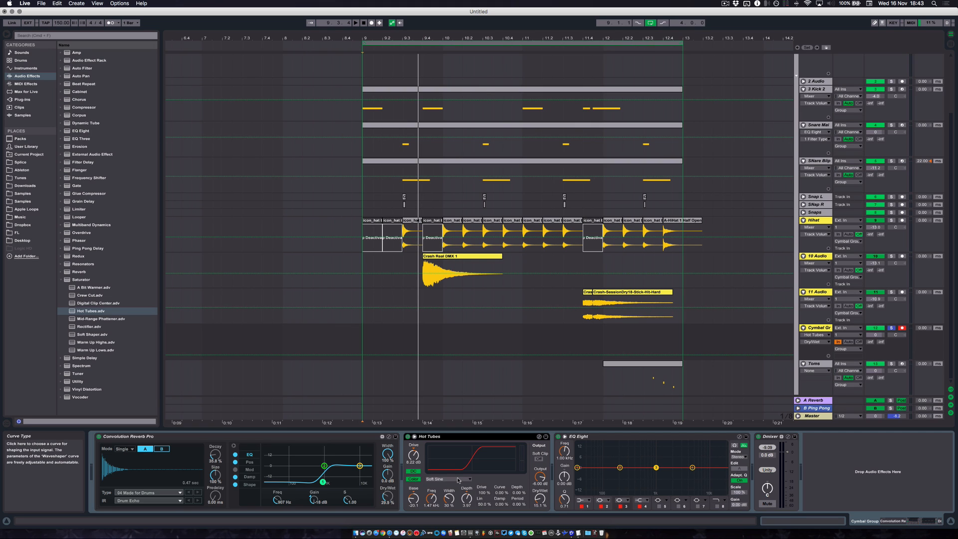
{"action": "left_click_drag", "start_coordinate": [539, 500], "coordinate": [540, 434]}
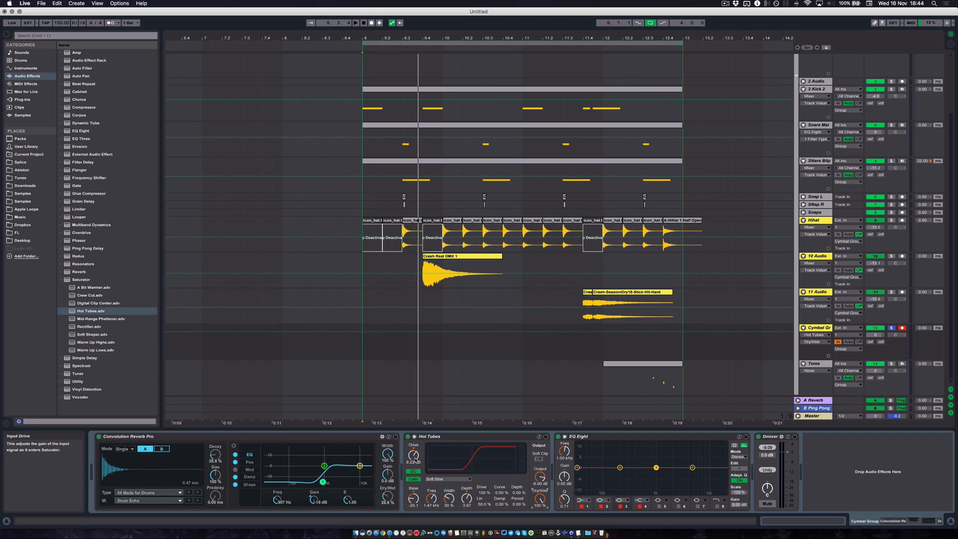
Add a new MIDI track and place it directly above the Cymbal Group track.
{"action": "left_click", "coordinate": [822, 329]}
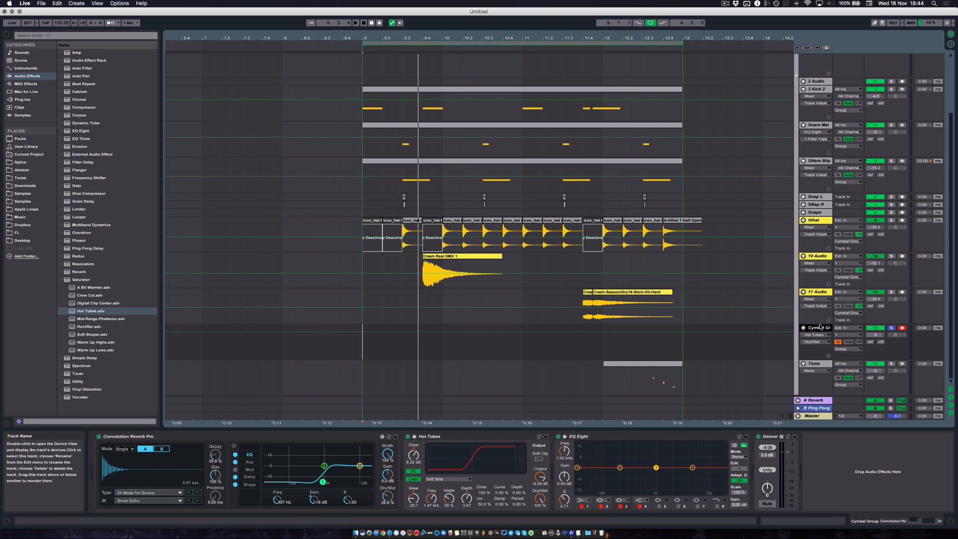
{"action": "key", "text": "super+shift+t"}
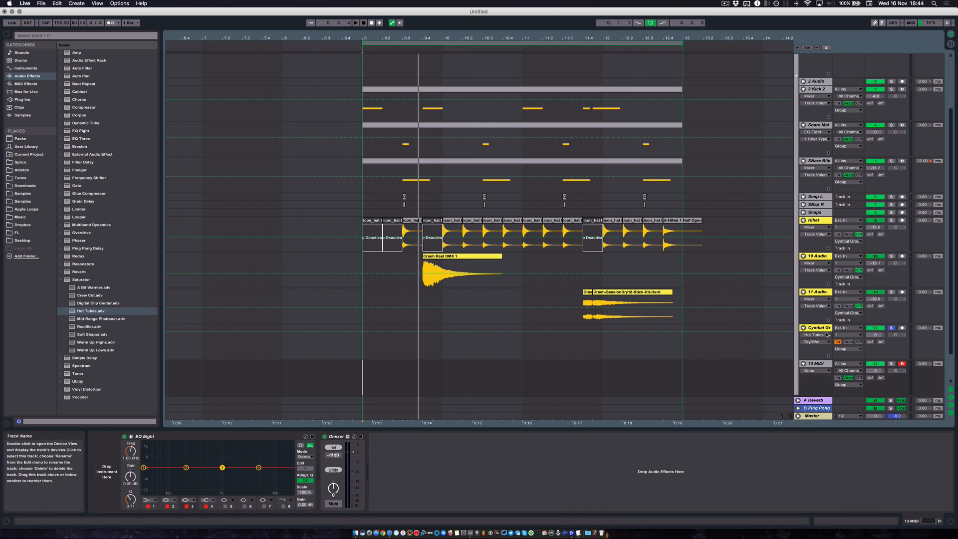
{"action": "left_click_drag", "start_coordinate": [818, 363], "coordinate": [819, 330]}
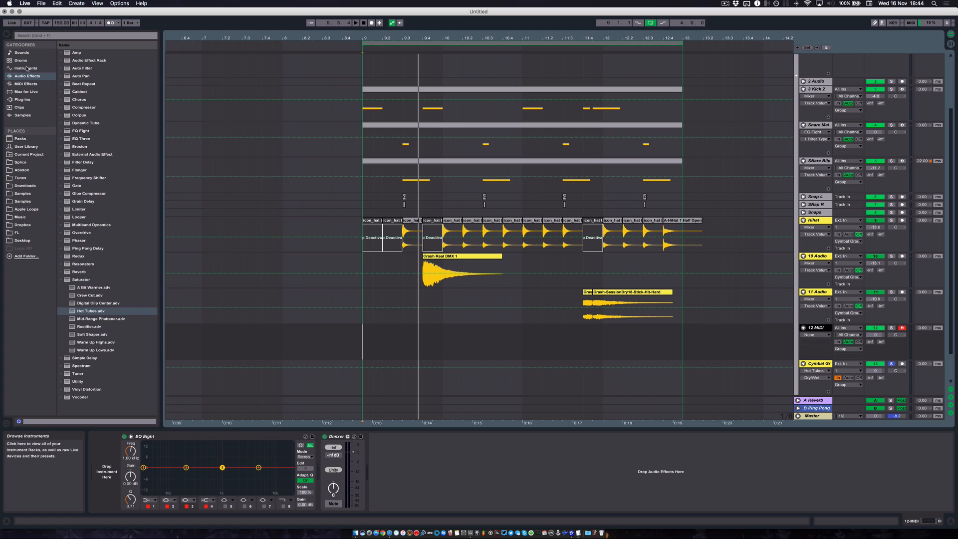
Load the Operator instrument on the new MIDI track and route the track's output to Cymbal Group.
{"action": "left_click", "coordinate": [26, 69]}
{"action": "left_click", "coordinate": [84, 109]}
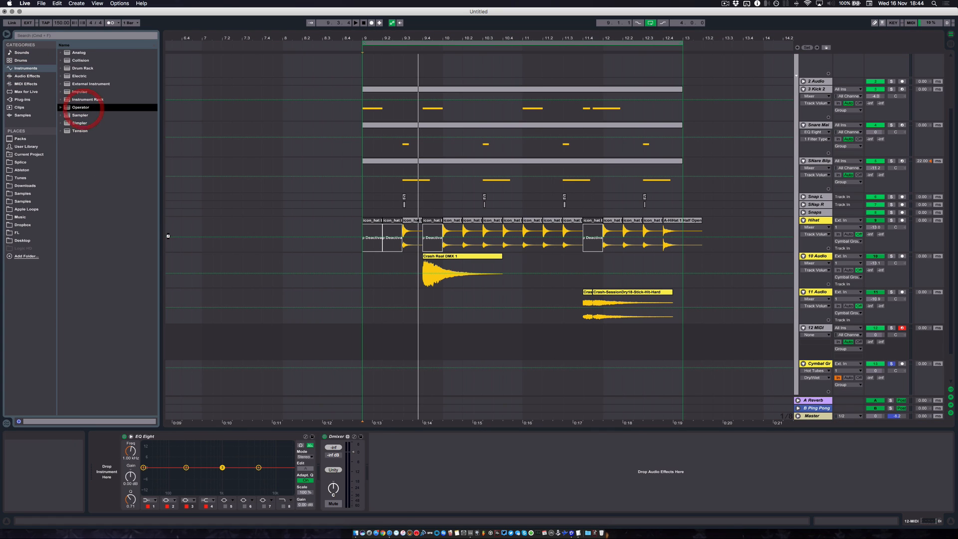
{"action": "double_click", "coordinate": [84, 109]}
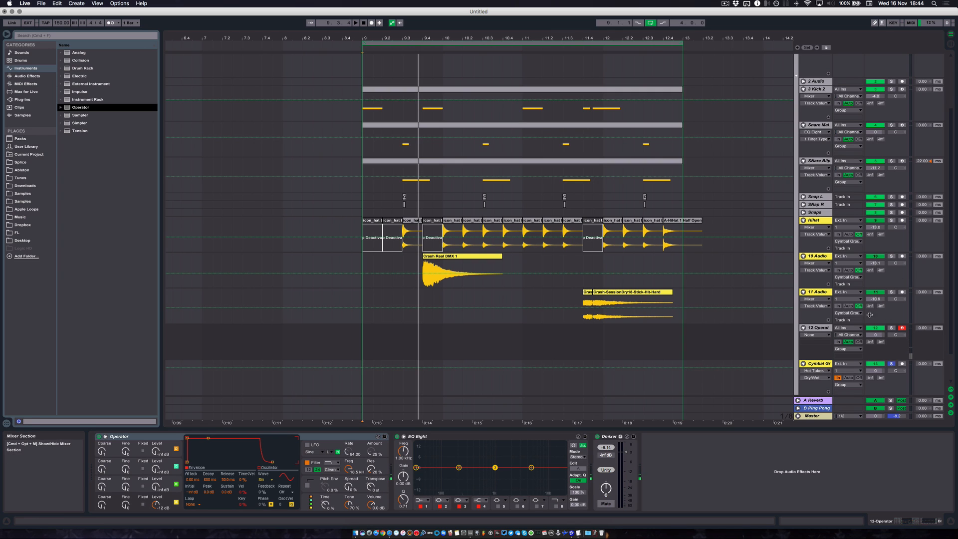
{"action": "left_click", "coordinate": [849, 349]}
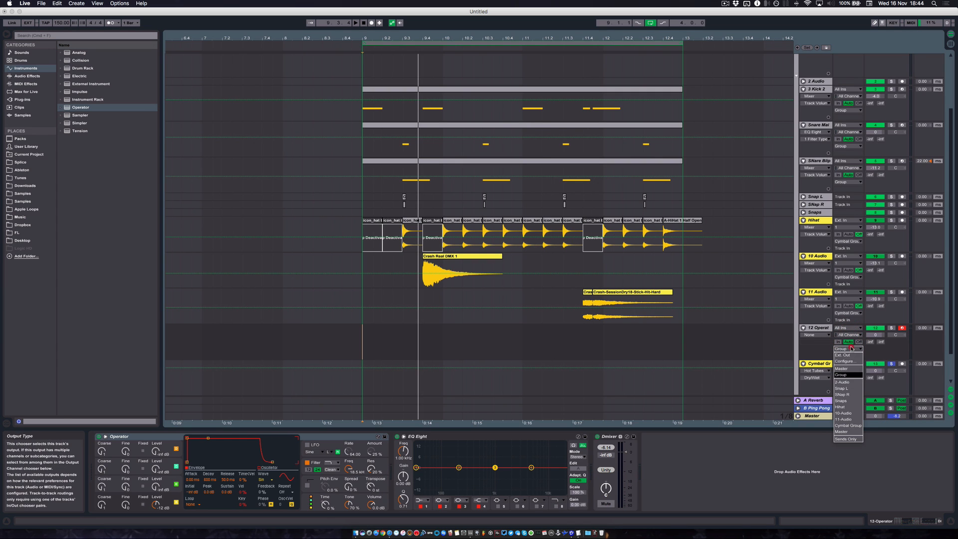
{"action": "left_click", "coordinate": [852, 426]}
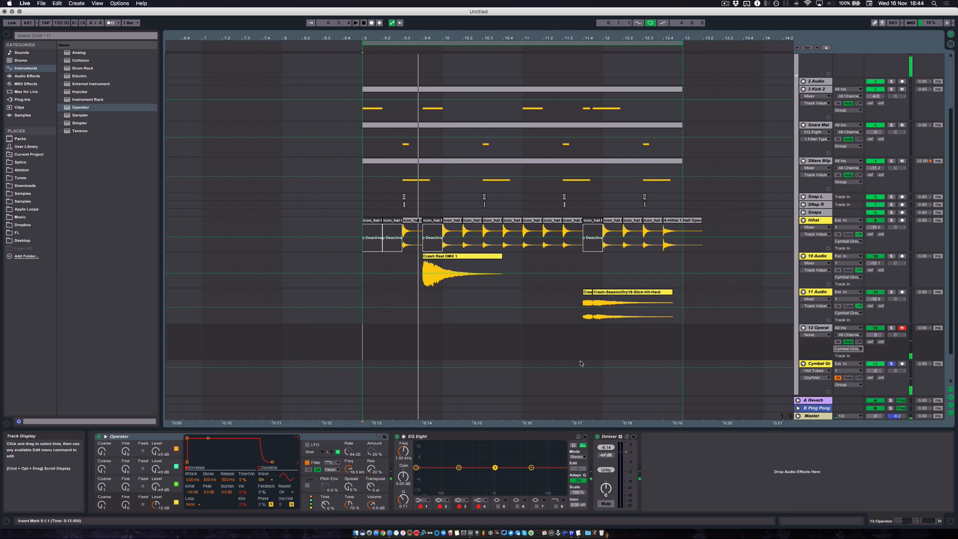
Create a two-bar MIDI clip from bar 9 on the Operator track and draw a G0 note from its start to about 2.4.
{"action": "left_click_drag", "start_coordinate": [366, 339], "coordinate": [524, 349]}
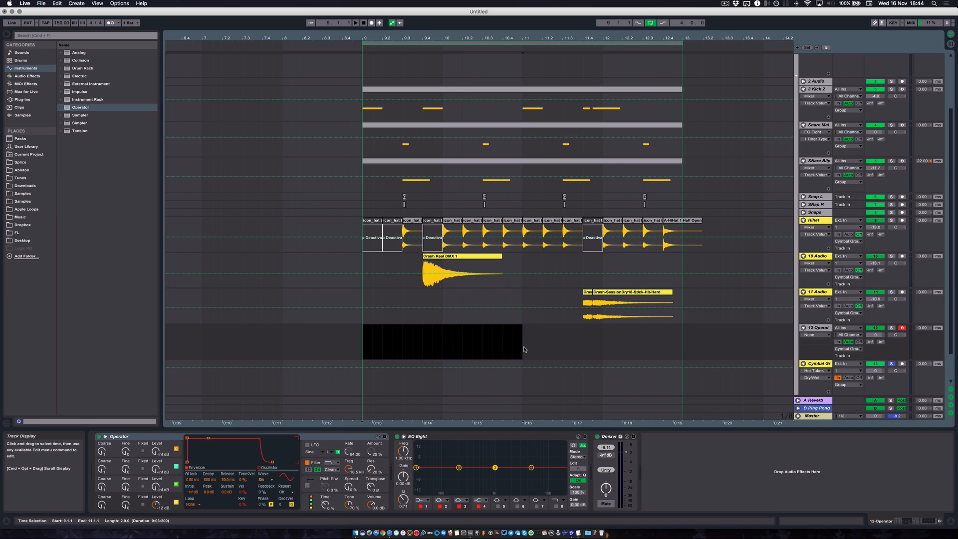
{"action": "key", "text": "super+shift+m"}
{"action": "double_click", "coordinate": [454, 331]}
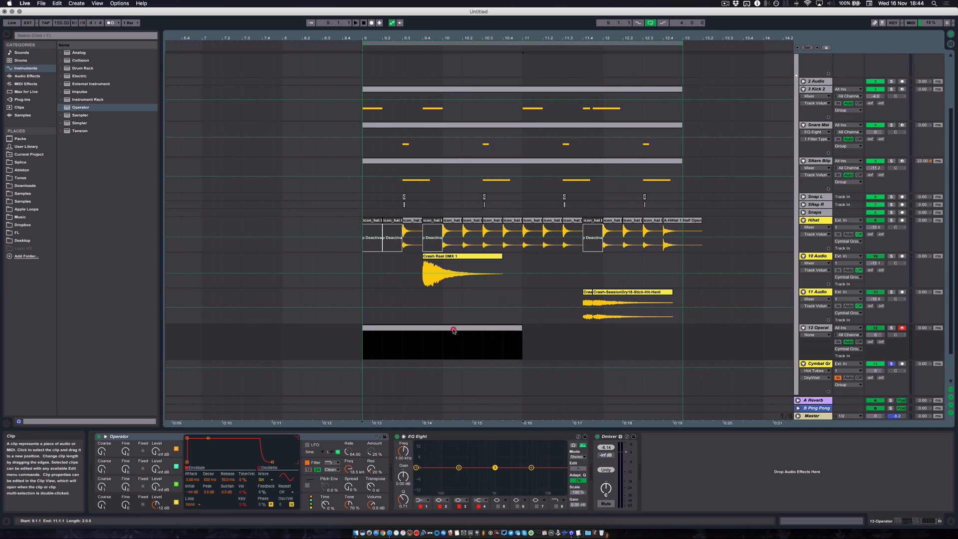
{"action": "left_click_drag", "start_coordinate": [190, 383], "coordinate": [222, 382]}
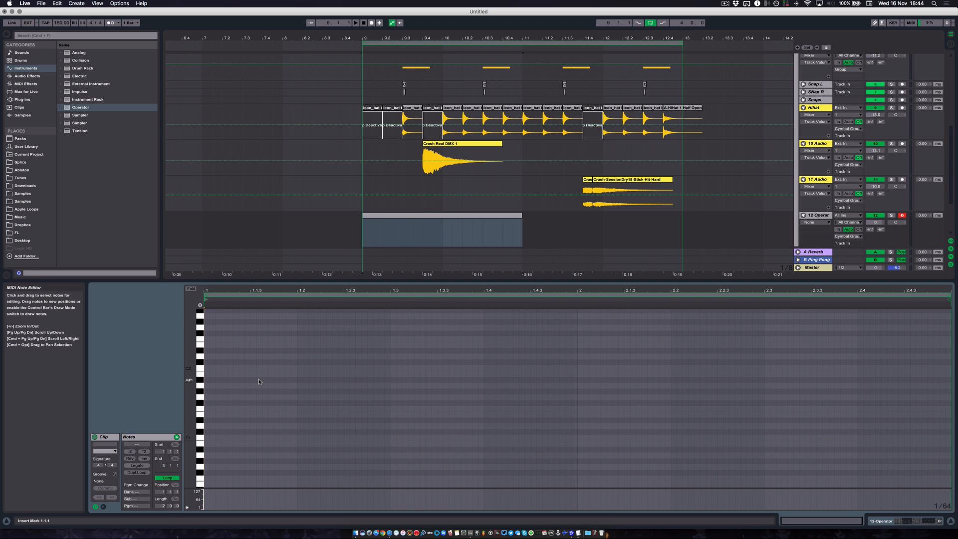
{"action": "scroll", "coordinate": [215, 462], "scroll_direction": "down", "scroll_amount": 1}
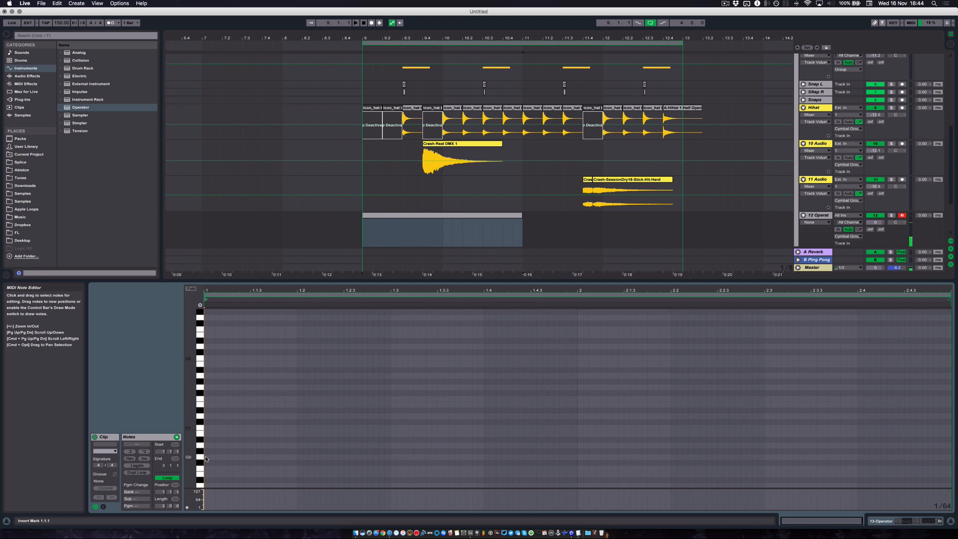
{"action": "left_click", "coordinate": [206, 458]}
{"action": "left_click_drag", "start_coordinate": [208, 458], "coordinate": [857, 457]}
Turn off looping for the Operator clip and extend it to the end of the loop region at bar 13.
{"action": "left_click_drag", "start_coordinate": [523, 217], "coordinate": [682, 218]}
{"action": "key", "text": "super+z"}
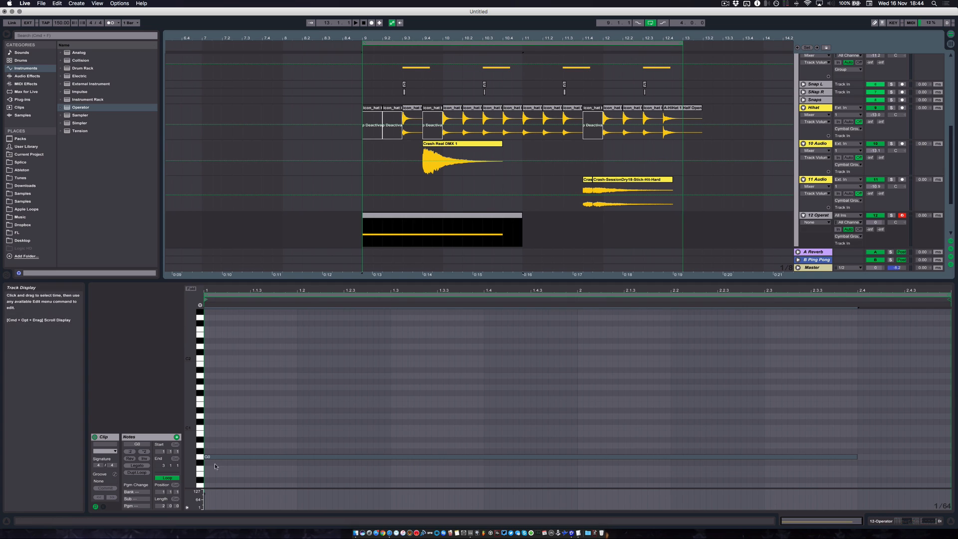
{"action": "left_click", "coordinate": [167, 478]}
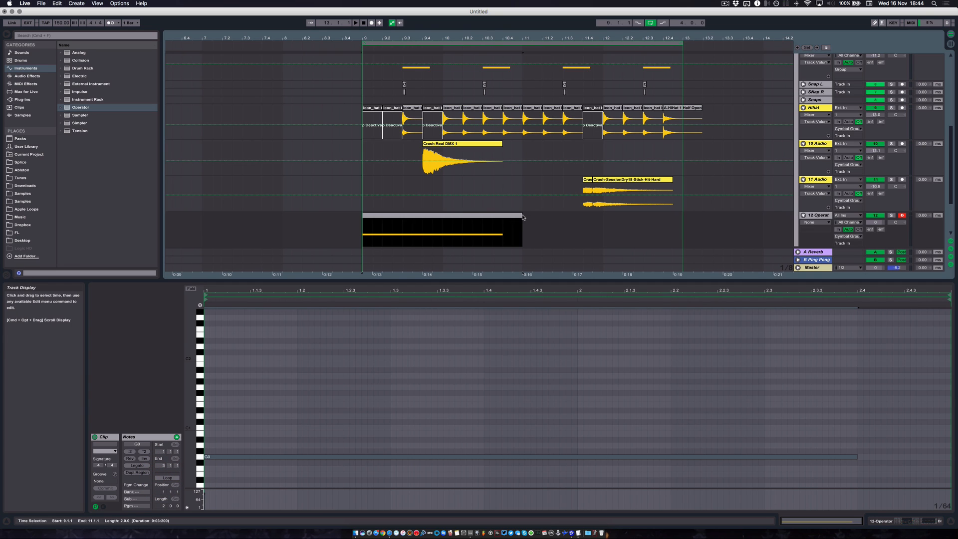
{"action": "left_click_drag", "start_coordinate": [523, 224], "coordinate": [683, 225]}
{"action": "key", "text": "minus"}
Lengthen the G0 note to sustain through the whole four-bar clip.
{"action": "left_click", "coordinate": [857, 457]}
{"action": "scroll", "coordinate": [856, 458], "scroll_direction": "up", "scroll_amount": 2}
{"action": "scroll", "coordinate": [855, 464], "scroll_direction": "down", "scroll_amount": 3}
{"action": "left_click_drag", "start_coordinate": [856, 435], "coordinate": [957, 439]}
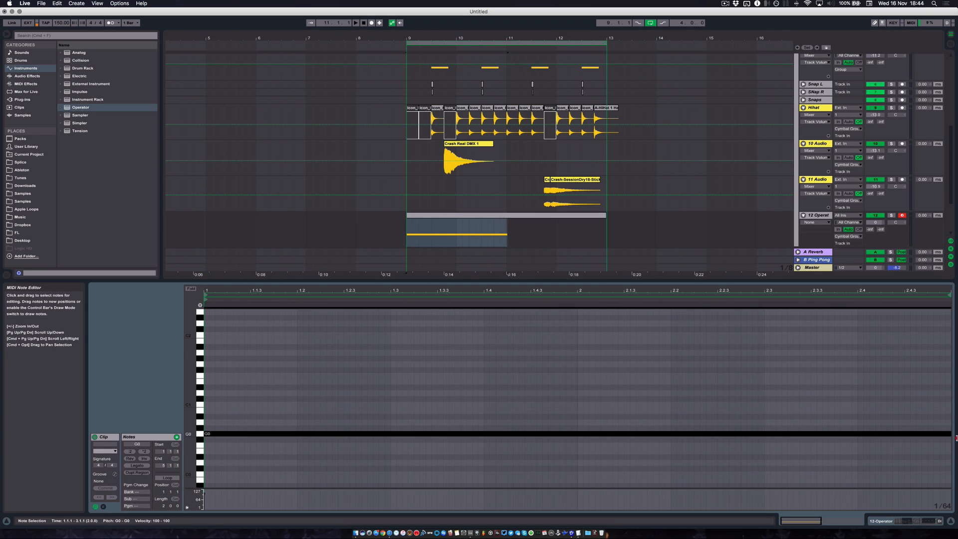
{"action": "scroll", "coordinate": [838, 413], "scroll_direction": "down", "scroll_amount": 5}
{"action": "scroll", "coordinate": [696, 457], "scroll_direction": "up", "scroll_amount": 3}
{"action": "scroll", "coordinate": [696, 457], "scroll_direction": "down", "scroll_amount": 4}
{"action": "left_click_drag", "start_coordinate": [679, 408], "coordinate": [940, 421]}
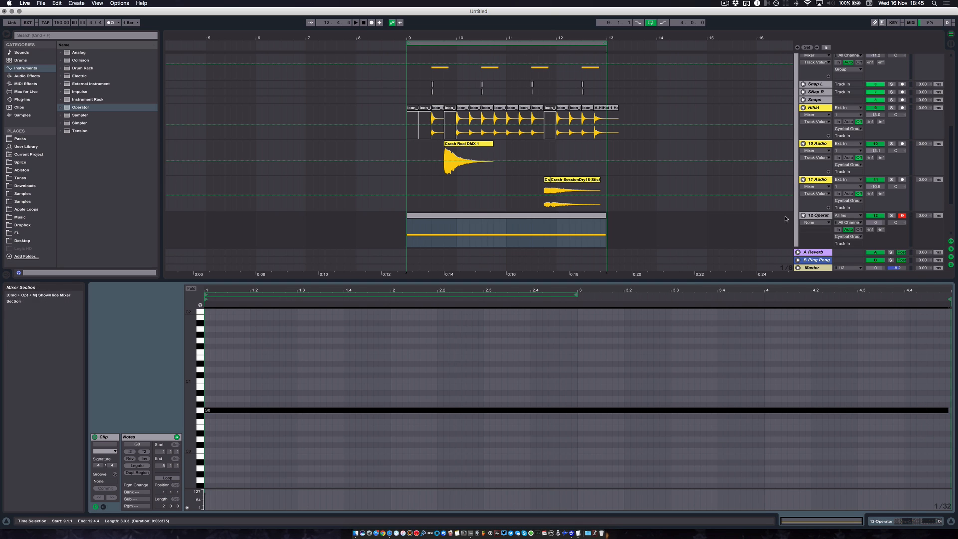
Play the loop with the Operator tone and lower the Cymbal Group track's volume to about -8 dB.
{"action": "left_click", "coordinate": [822, 216]}
{"action": "scroll", "coordinate": [829, 215], "scroll_direction": "down", "scroll_amount": 3}
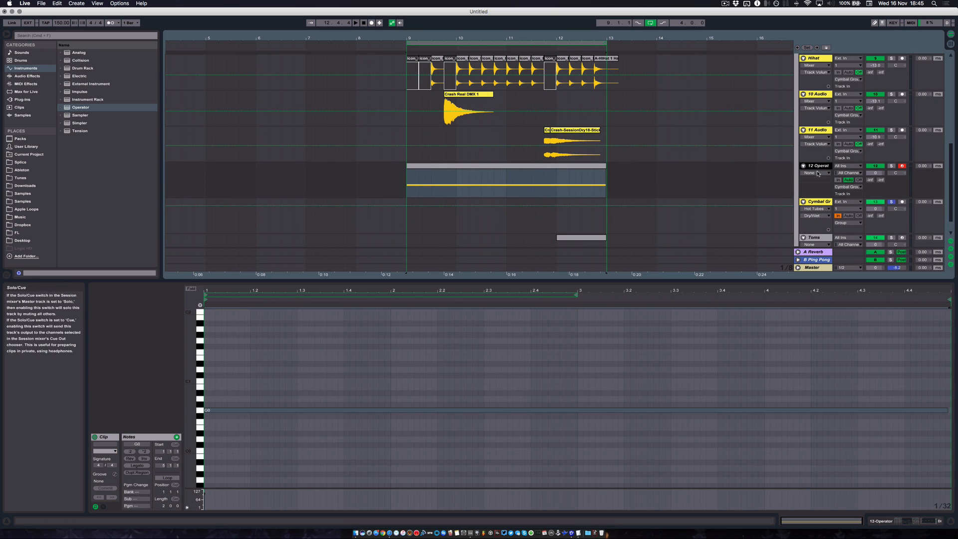
{"action": "key", "text": "space"}
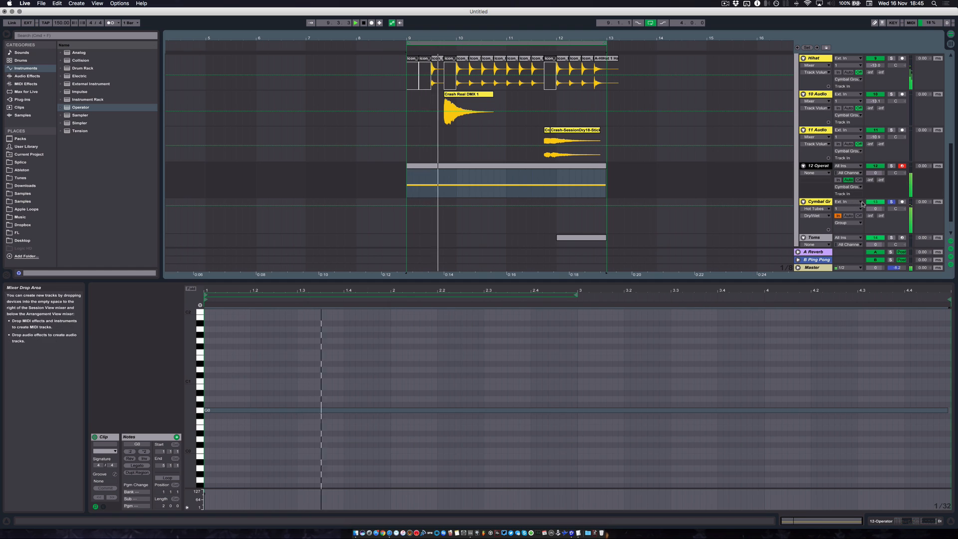
{"action": "left_click_drag", "start_coordinate": [881, 213], "coordinate": [879, 212]}
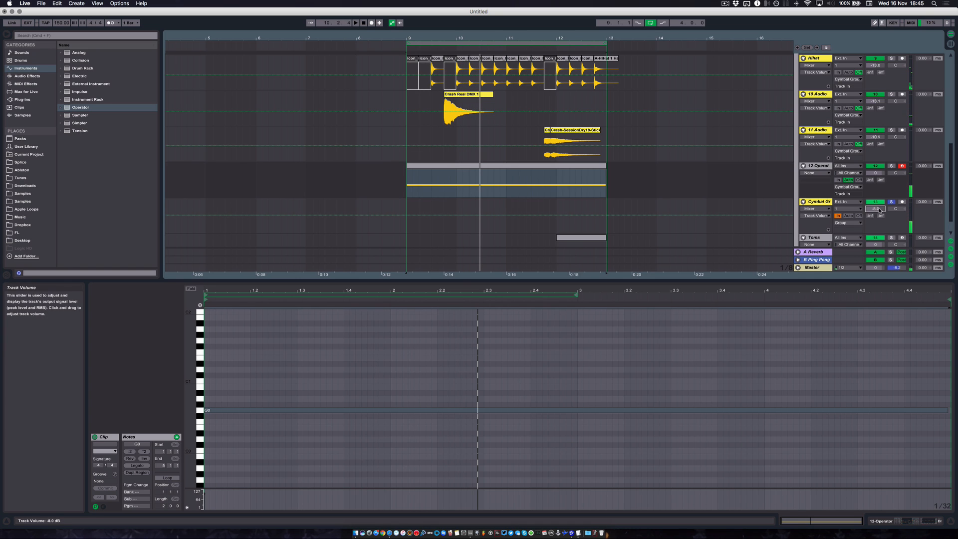
{"action": "left_click_drag", "start_coordinate": [881, 210], "coordinate": [880, 216]}
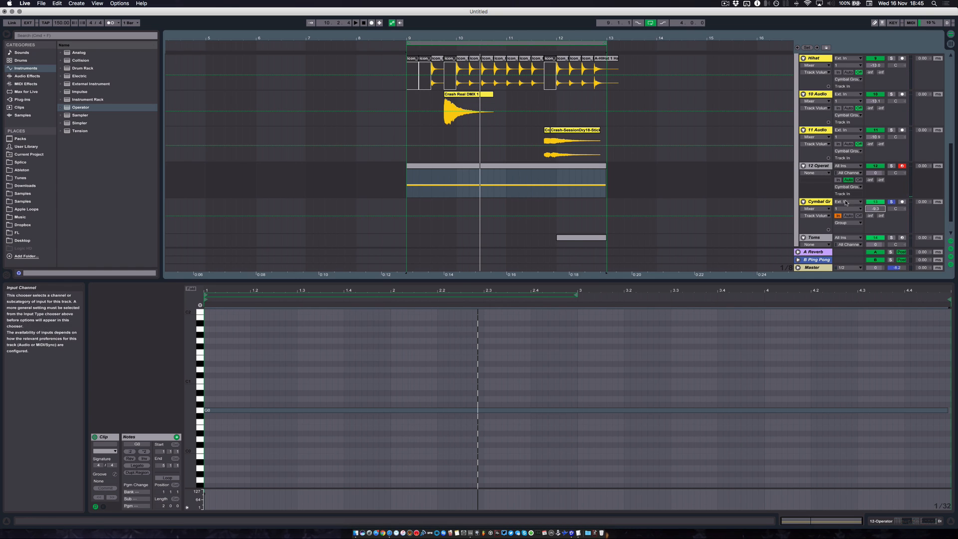
Show the Cymbal Group's devices and raise the Hot Tubes Drive to 10.3 dB.
{"action": "left_click", "coordinate": [929, 522]}
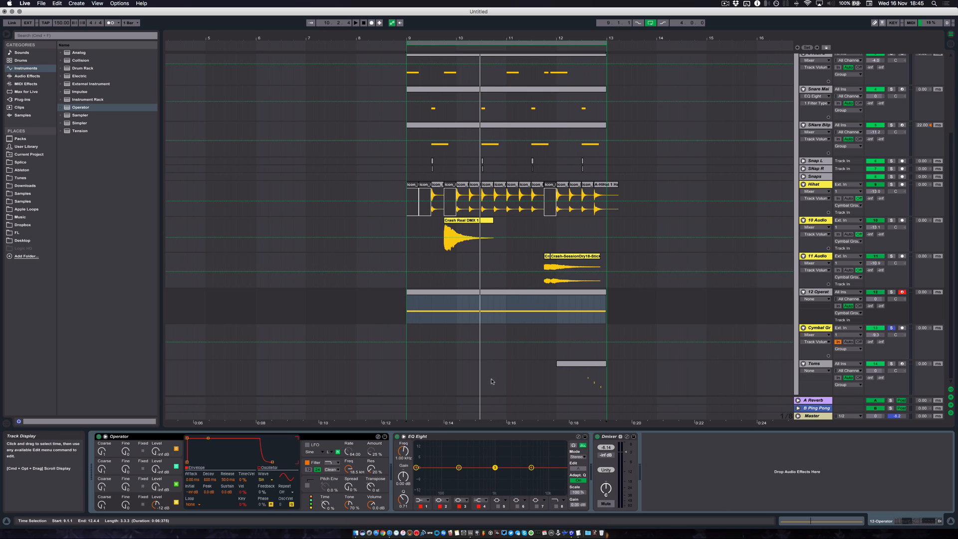
{"action": "left_click", "coordinate": [770, 329]}
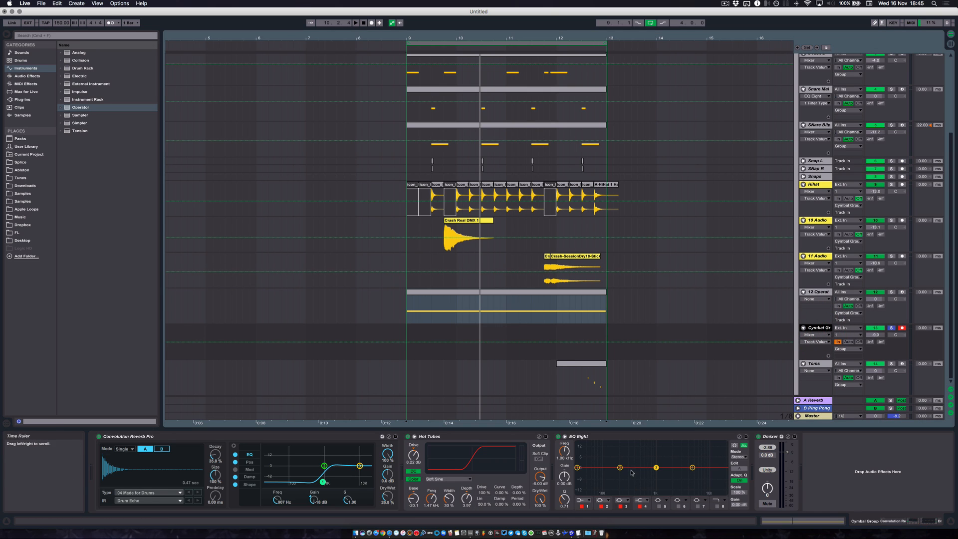
{"action": "left_click", "coordinate": [413, 455]}
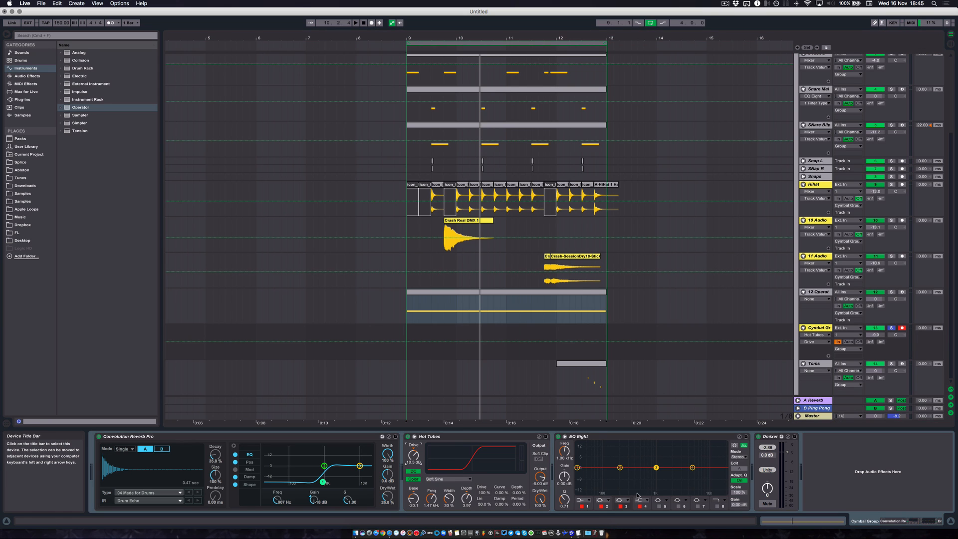
Set band 1 of the Cymbal Group's EQ Eight to a steep low cut at about 390 Hz.
{"action": "left_click", "coordinate": [581, 500]}
{"action": "left_click", "coordinate": [582, 452]}
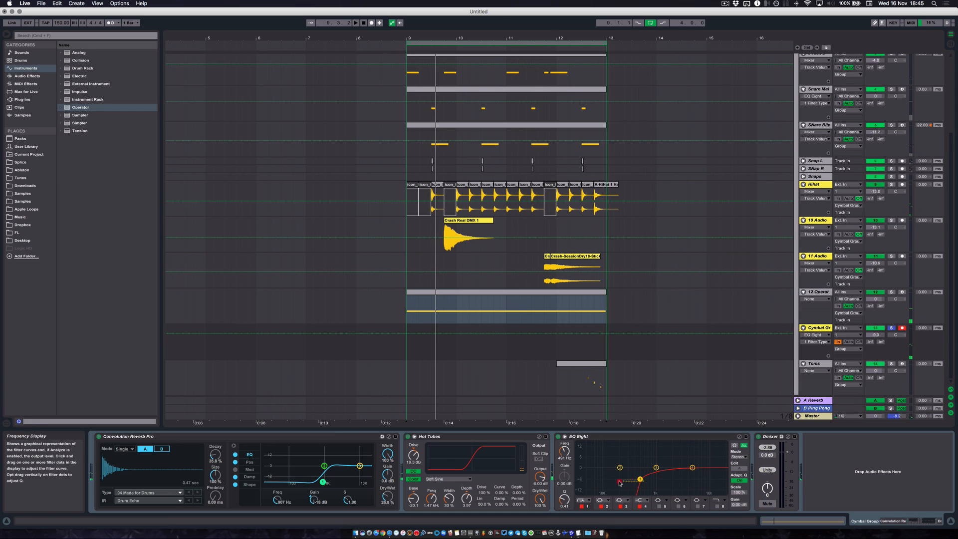
{"action": "left_click_drag", "start_coordinate": [577, 478], "coordinate": [635, 479]}
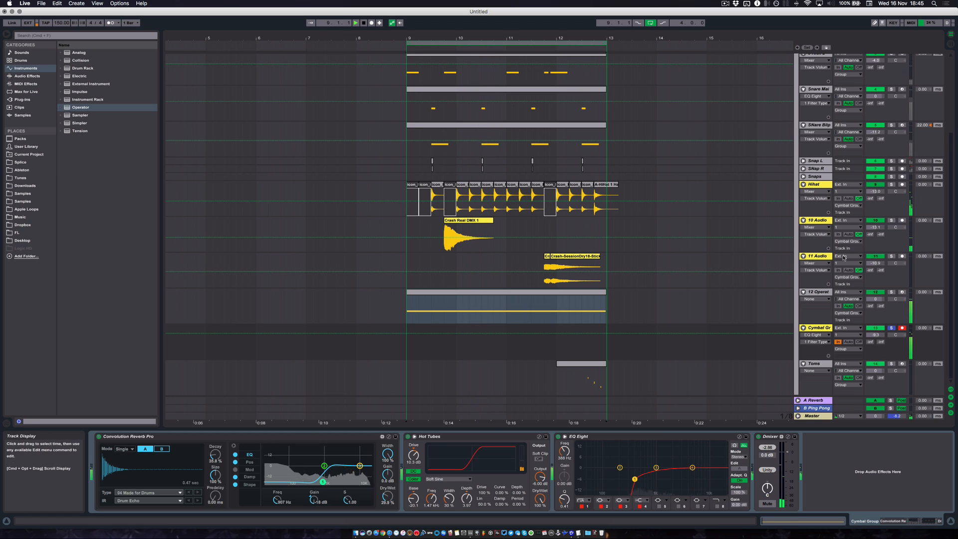
Raise the Operator track's volume to 6.0 dB and the Hot Tubes Drive to 15.4 dB.
{"action": "left_click", "coordinate": [879, 300]}
{"action": "left_click_drag", "start_coordinate": [879, 299], "coordinate": [879, 287]}
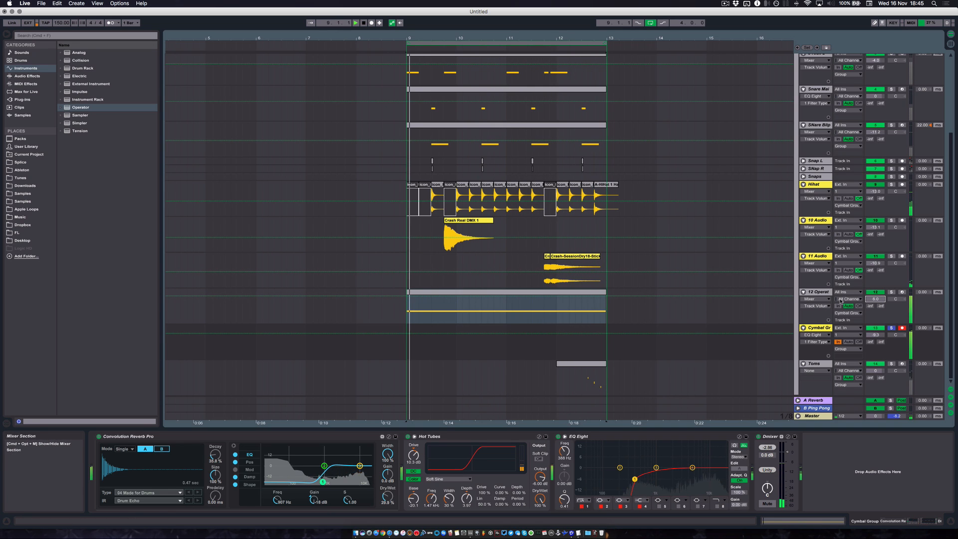
{"action": "left_click_drag", "start_coordinate": [414, 455], "coordinate": [414, 448]}
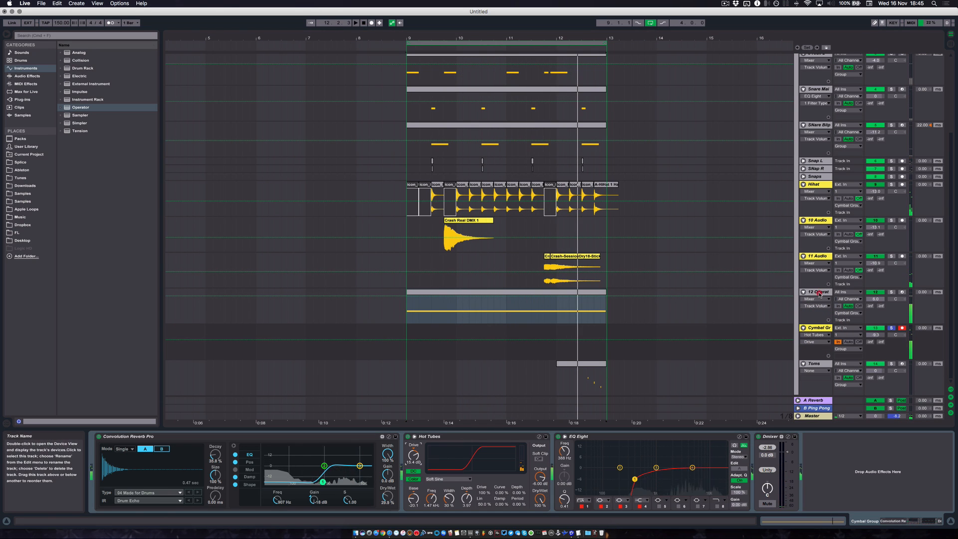
Solo the Operator track instead of the Cymbal Group and turn off the Cymbal Group's EQ Eight to hear the unfiltered tone.
{"action": "left_click", "coordinate": [804, 322]}
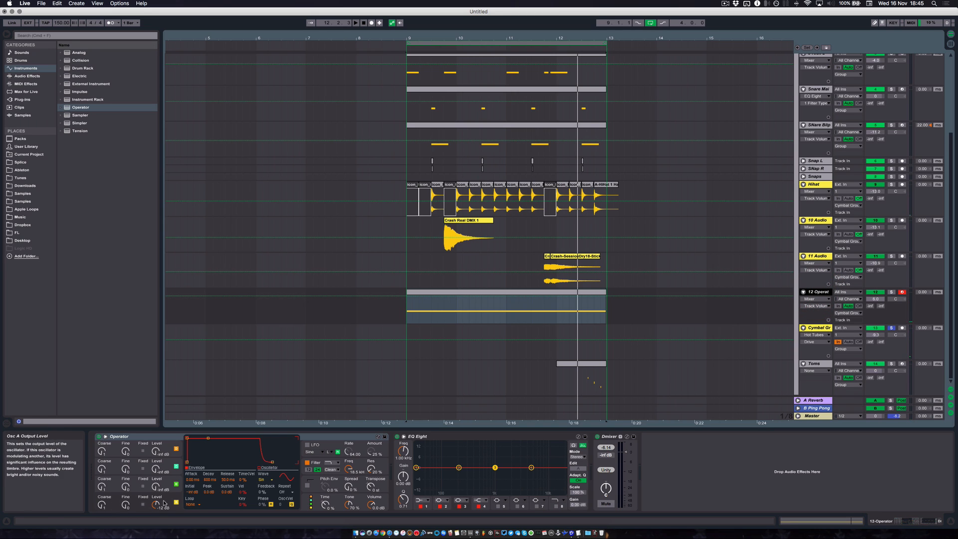
{"action": "left_click", "coordinate": [892, 292]}
{"action": "left_click", "coordinate": [822, 292]}
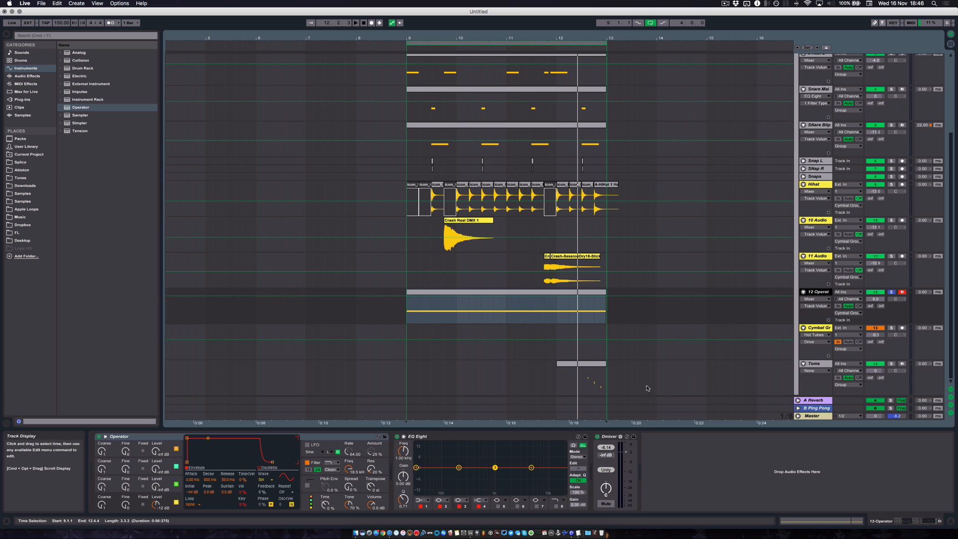
{"action": "left_click", "coordinate": [819, 330]}
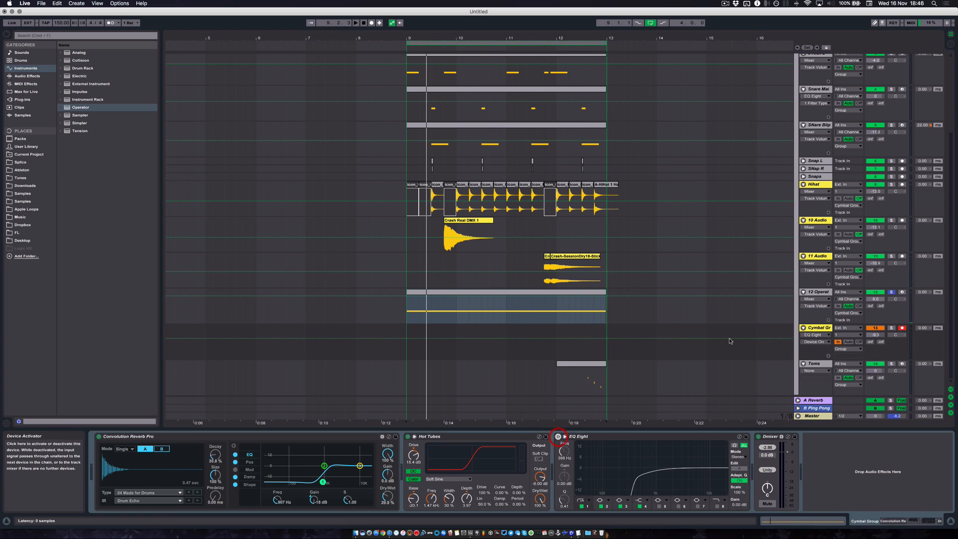
{"action": "left_click", "coordinate": [467, 293]}
{"action": "left_click", "coordinate": [462, 300]}
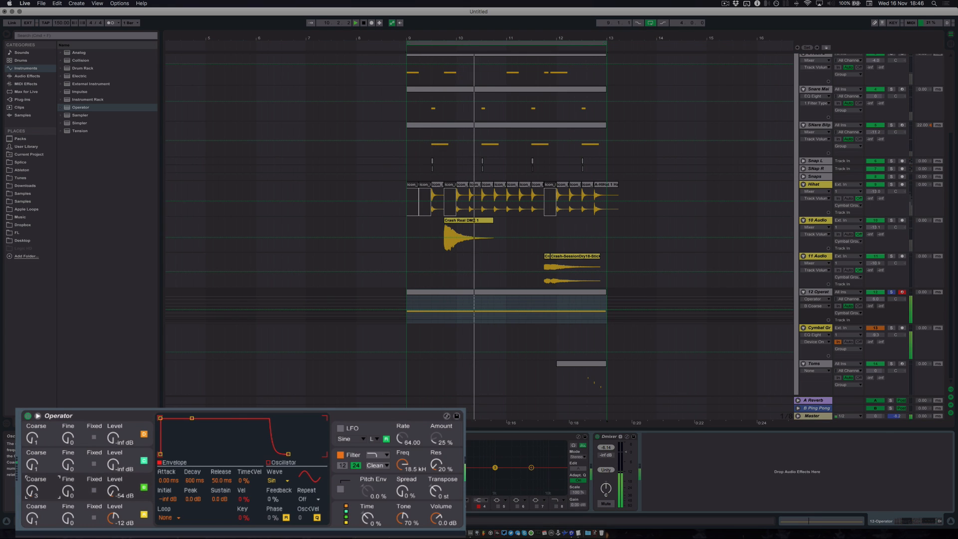
Set Operator's oscillator B to Coarse 2 and Level -39 dB, and oscillator C to Coarse 0.5 and Level -20 dB.
{"action": "left_click_drag", "start_coordinate": [70, 490], "coordinate": [118, 489]}
{"action": "left_click", "coordinate": [69, 491]}
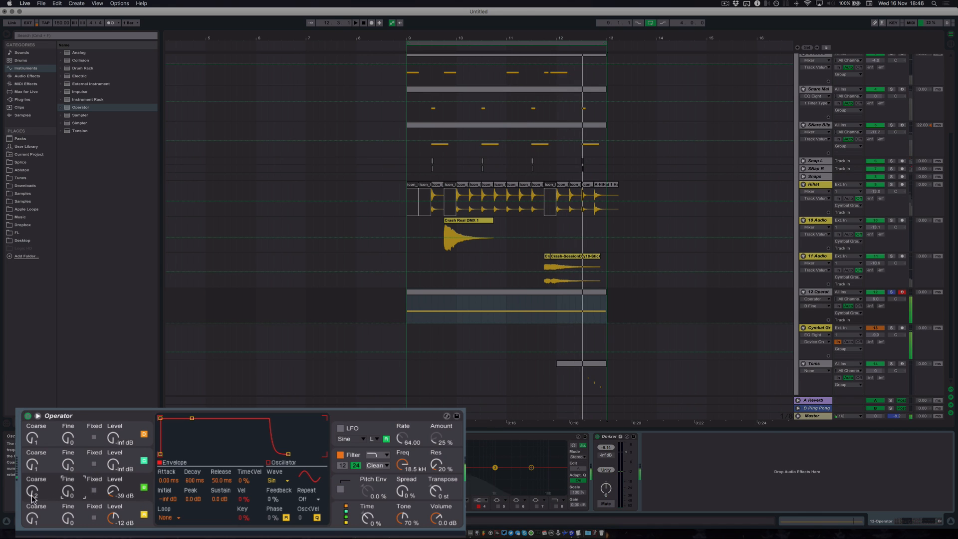
{"action": "left_click_drag", "start_coordinate": [32, 464], "coordinate": [32, 469]}
{"action": "left_click_drag", "start_coordinate": [114, 471], "coordinate": [113, 468]}
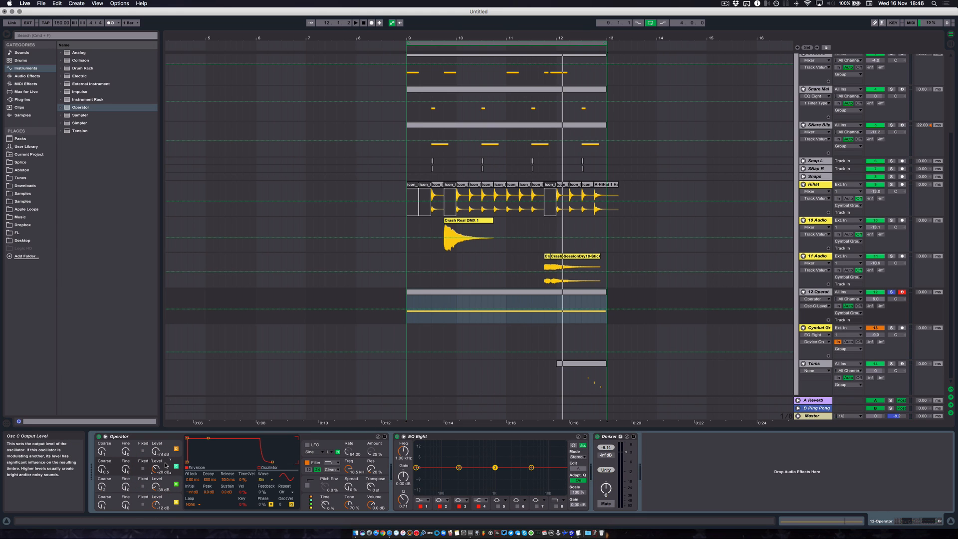
{"action": "key", "text": "space"}
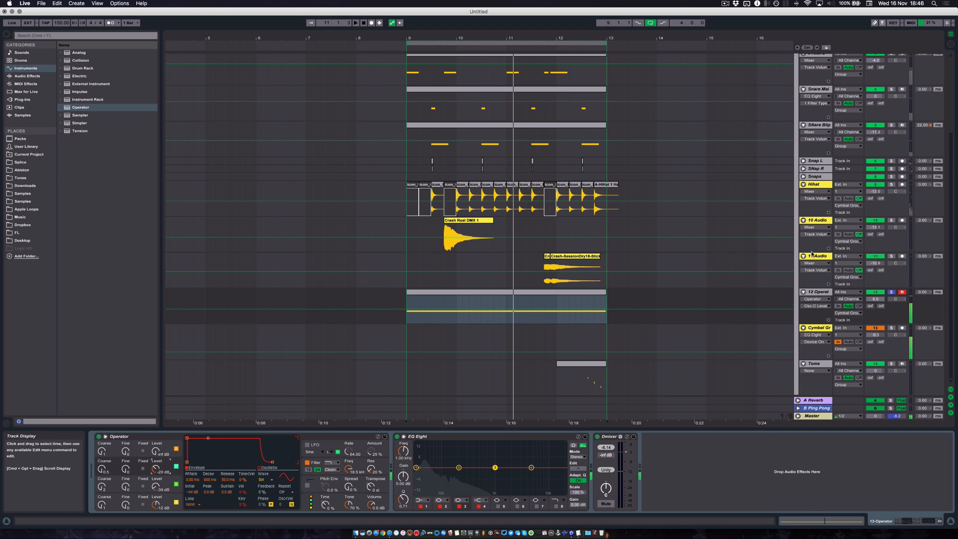
Solo the Cymbal Group with its EQ Eight turned back on, and raise the Hot Tubes Drive to 22.5 dB during playback.
{"action": "left_click", "coordinate": [823, 328]}
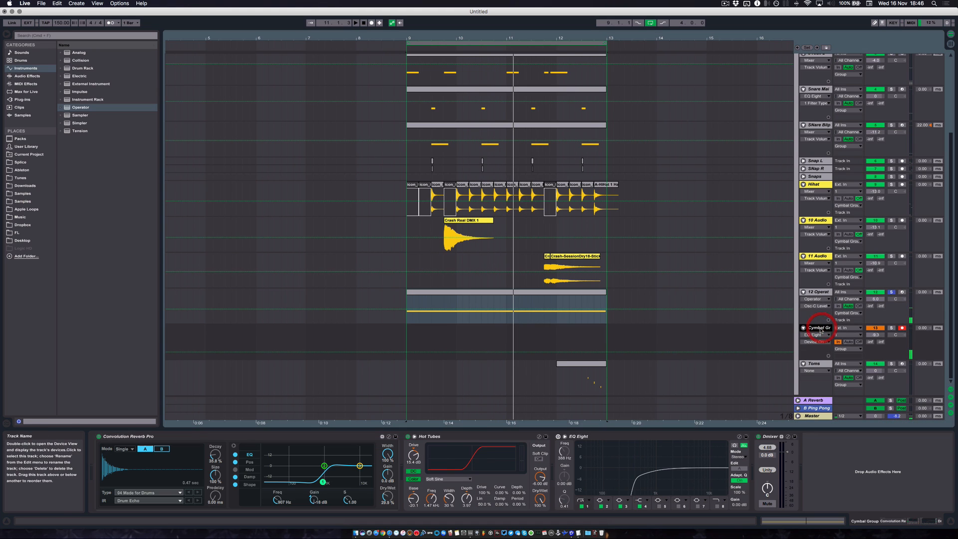
{"action": "left_click", "coordinate": [558, 438]}
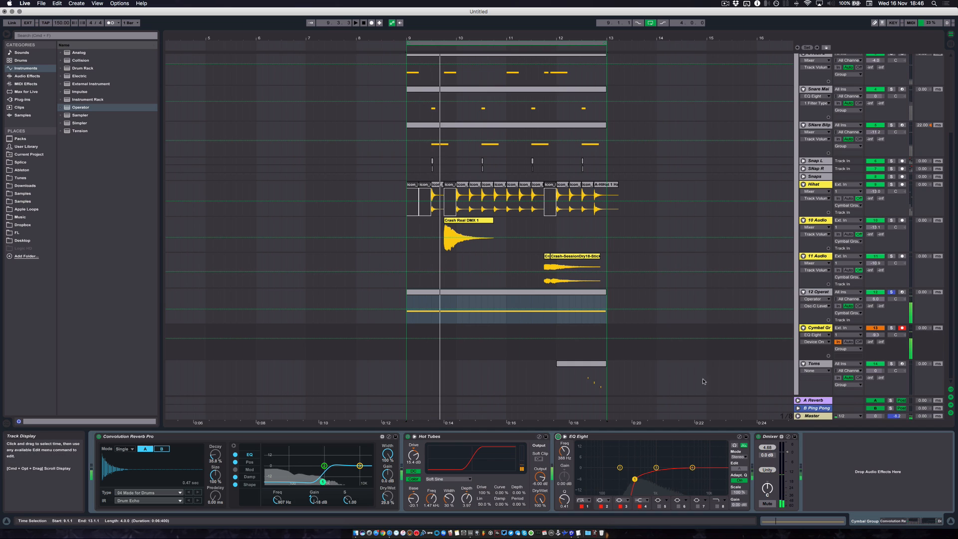
{"action": "left_click", "coordinate": [892, 328]}
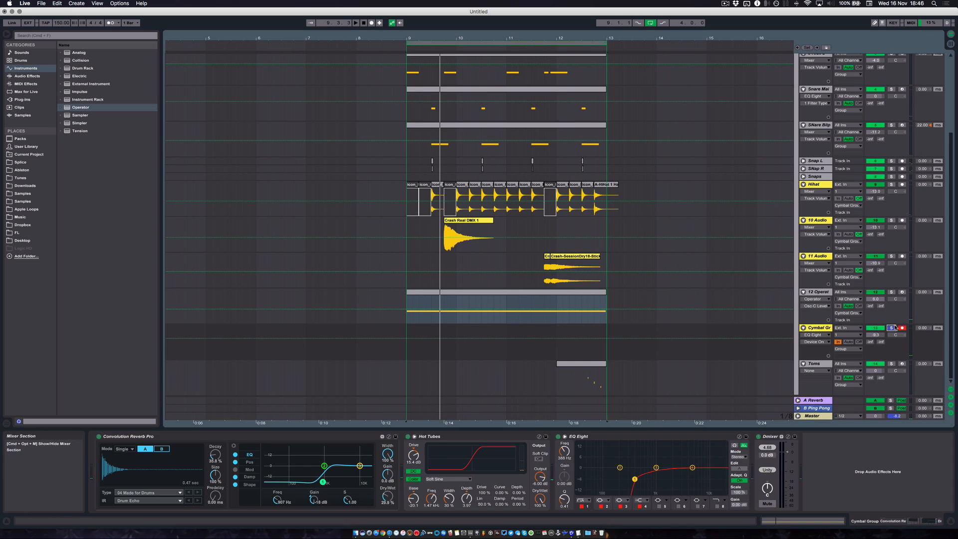
{"action": "key", "text": "space"}
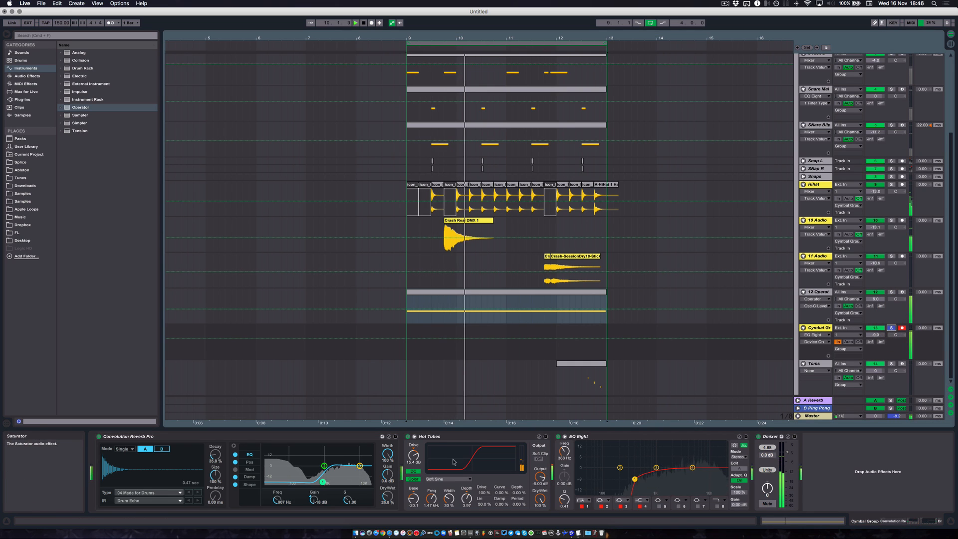
{"action": "left_click_drag", "start_coordinate": [414, 455], "coordinate": [414, 453]}
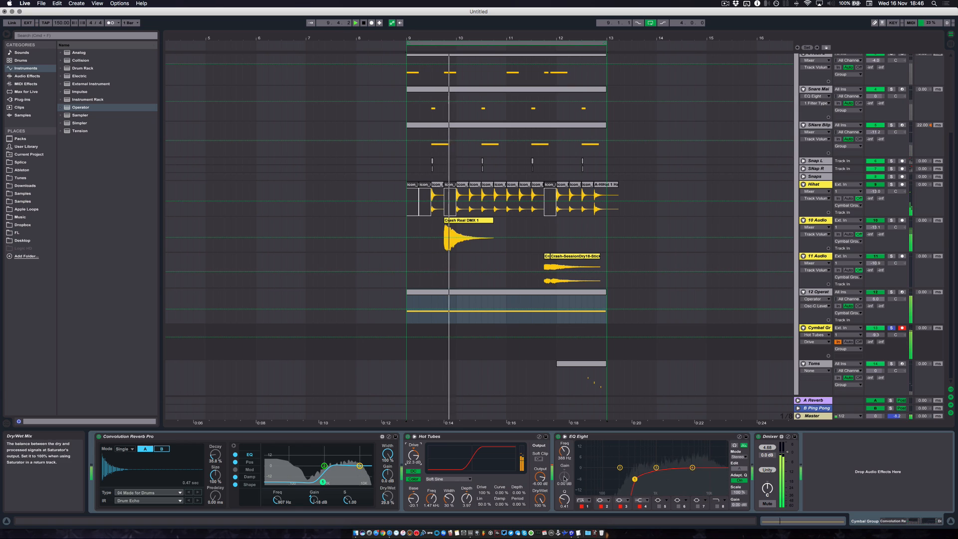
Lower Operator's output Volume to -0.6 dB and the Cymbal Group track's volume to -12.4 dB.
{"action": "left_click", "coordinate": [817, 293]}
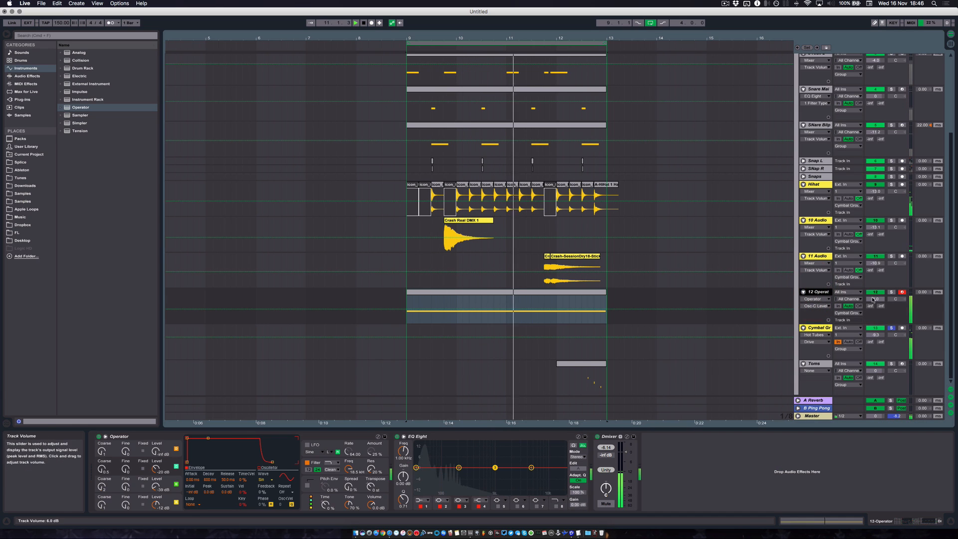
{"action": "left_click_drag", "start_coordinate": [371, 505], "coordinate": [371, 504]}
{"action": "key", "text": "space"}
{"action": "left_click_drag", "start_coordinate": [877, 338], "coordinate": [878, 335]}
{"action": "key", "text": "space"}
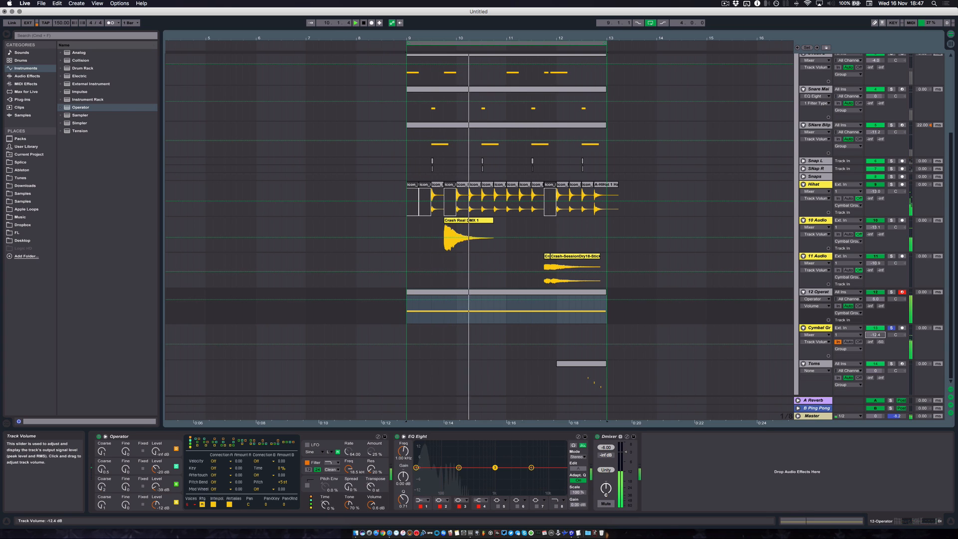
Drop the Cymbal Group's Hot Tubes Drive to about 10 dB, play the loop and bring the Drive up to 19.4 dB.
{"action": "left_click", "coordinate": [821, 292]}
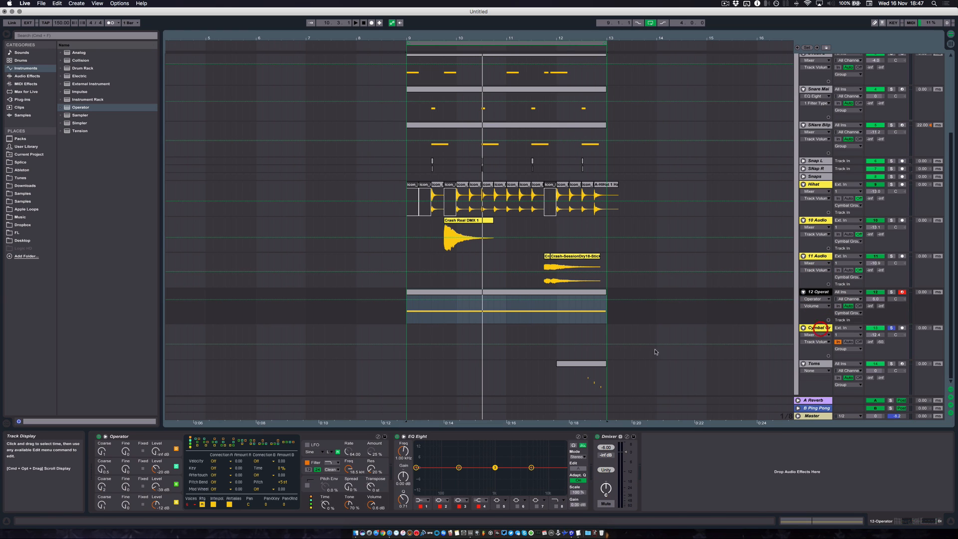
{"action": "left_click", "coordinate": [541, 500]}
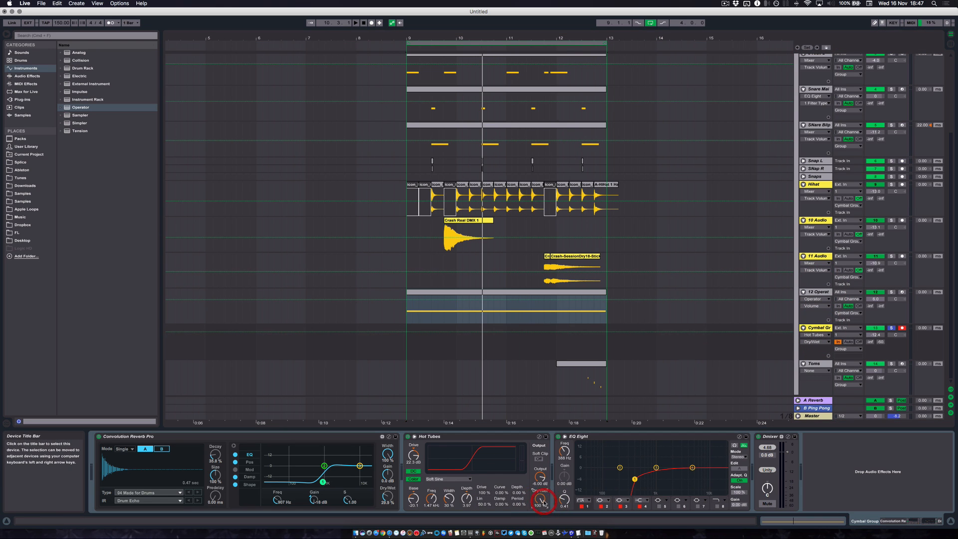
{"action": "left_click_drag", "start_coordinate": [414, 461], "coordinate": [414, 469]}
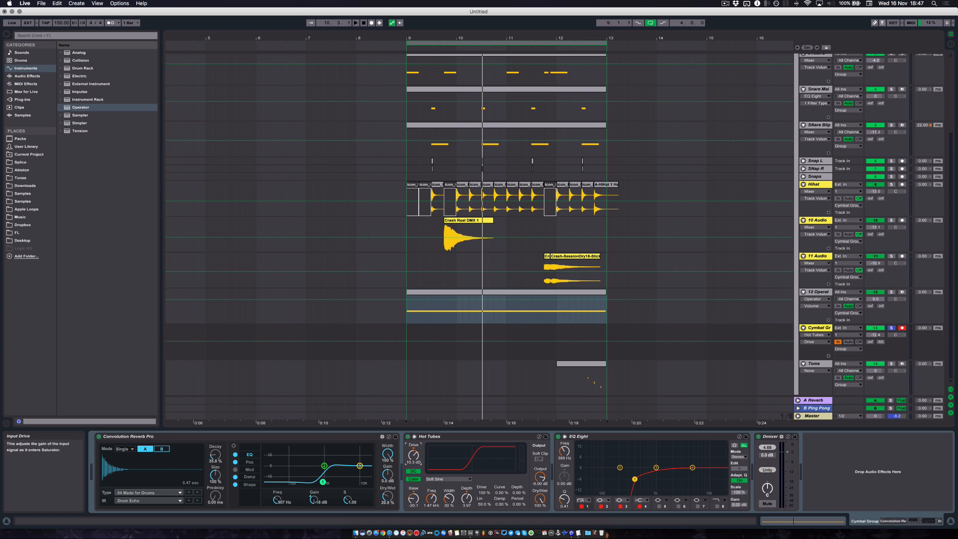
{"action": "key", "text": "space"}
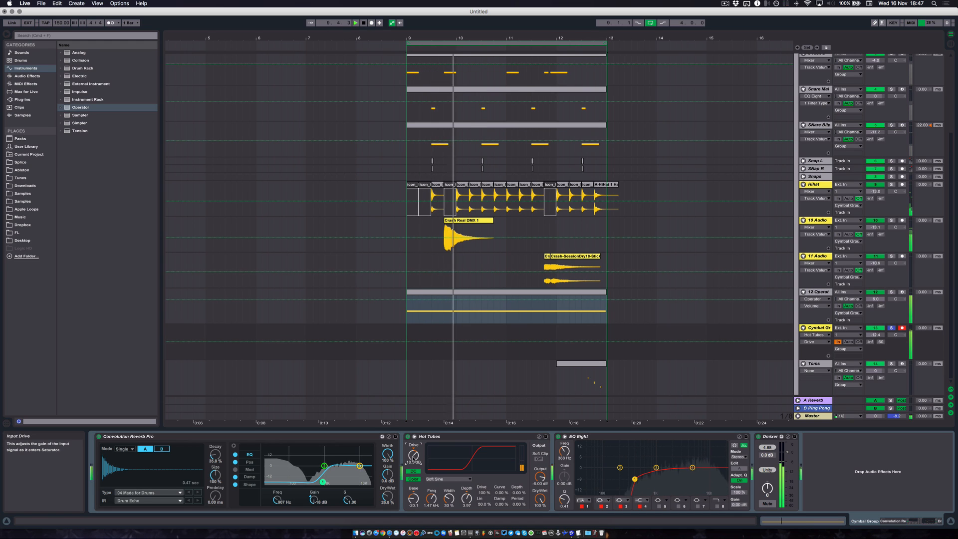
{"action": "left_click_drag", "start_coordinate": [414, 455], "coordinate": [413, 449]}
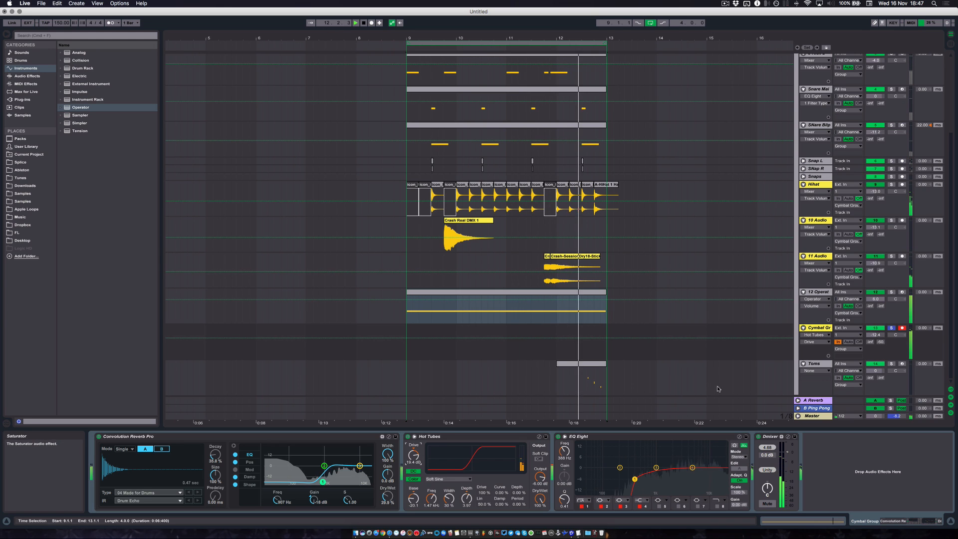
Show the Operator track's devices, check its oscillator levels and play the loop.
{"action": "left_click", "coordinate": [822, 292]}
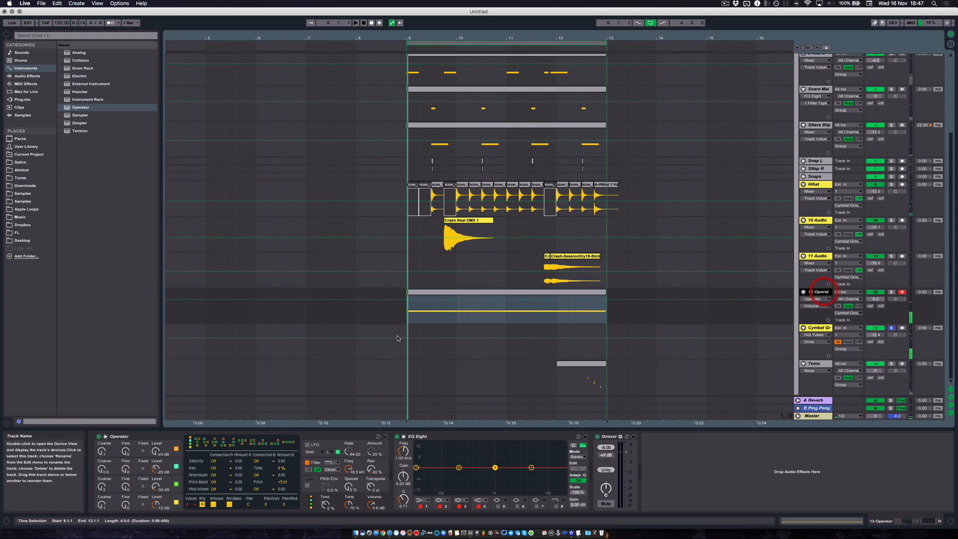
{"action": "left_click", "coordinate": [153, 490]}
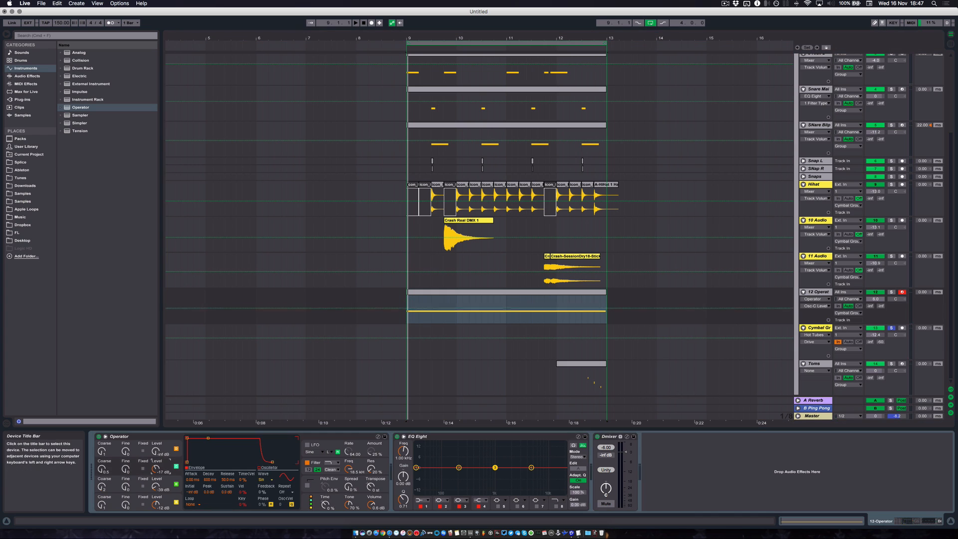
{"action": "key", "text": "space"}
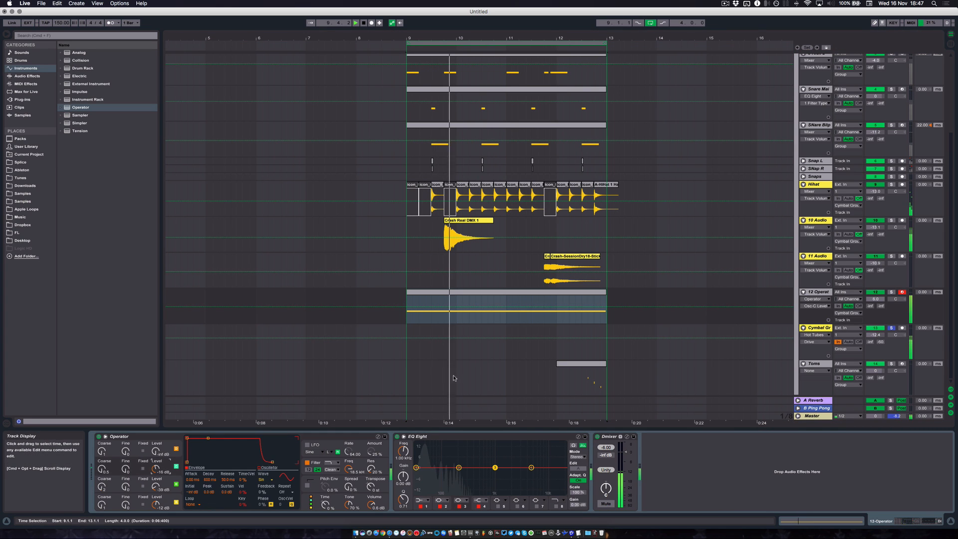
Move the band 1 low cut of the Cymbal Group's EQ Eight up to about 457 Hz.
{"action": "left_click", "coordinate": [818, 221]}
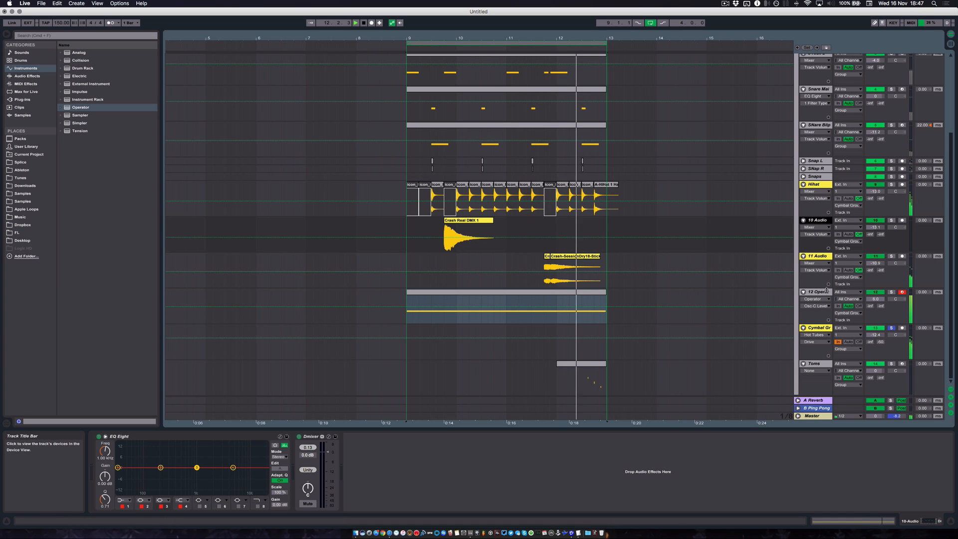
{"action": "left_click", "coordinate": [829, 328]}
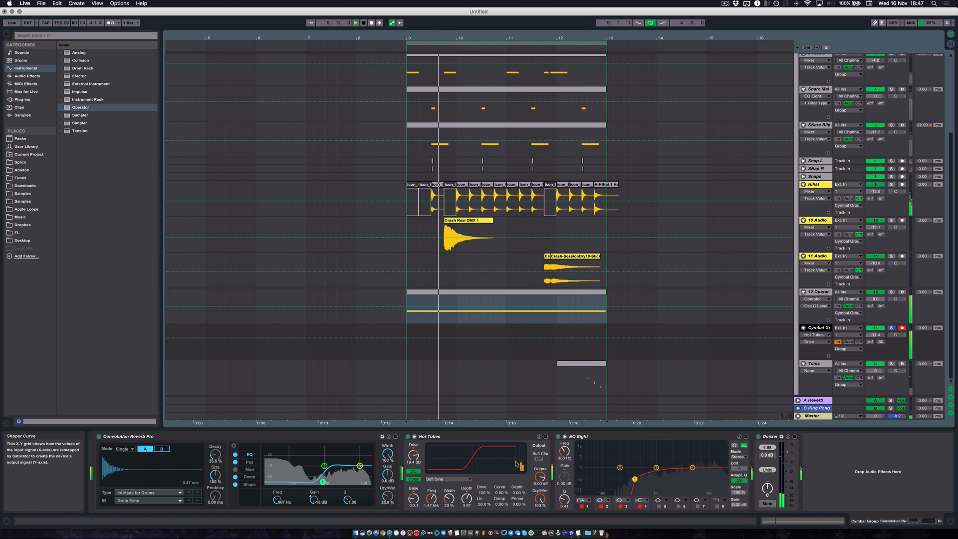
{"action": "left_click_drag", "start_coordinate": [635, 479], "coordinate": [639, 482]}
Turn on Soft Clip in the Cymbal Group's Hot Tubes and set its Drive to 8.00 dB while the loop plays.
{"action": "left_click", "coordinate": [539, 459]}
{"action": "key", "text": "space"}
{"action": "left_click", "coordinate": [540, 459]}
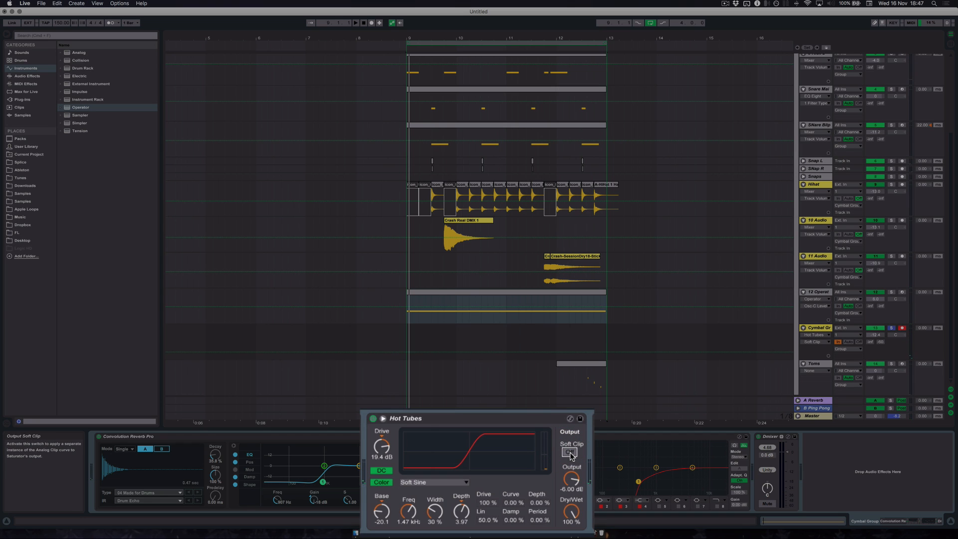
{"action": "left_click", "coordinate": [569, 452]}
{"action": "key", "text": "space"}
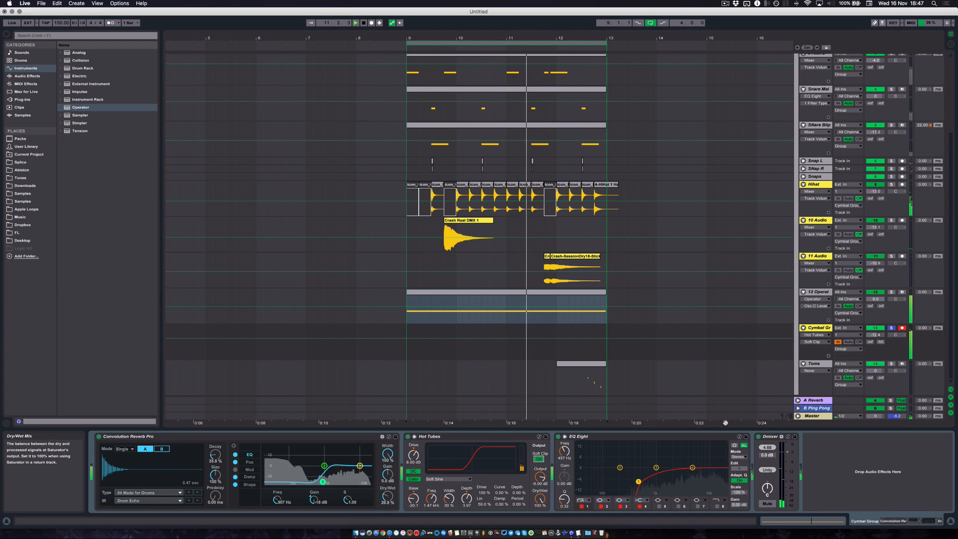
Balance the Operator track's volume at 1.7 dB and the Cymbal Group track's volume at about -9 dB.
{"action": "left_click", "coordinate": [877, 299]}
{"action": "mouse_move", "coordinate": [877, 299]}
{"action": "left_mouse_down"}
{"action": "mouse_move", "coordinate": [875, 331]}
{"action": "mouse_move", "coordinate": [877, 300]}
{"action": "left_mouse_up"}
{"action": "left_click", "coordinate": [875, 337]}
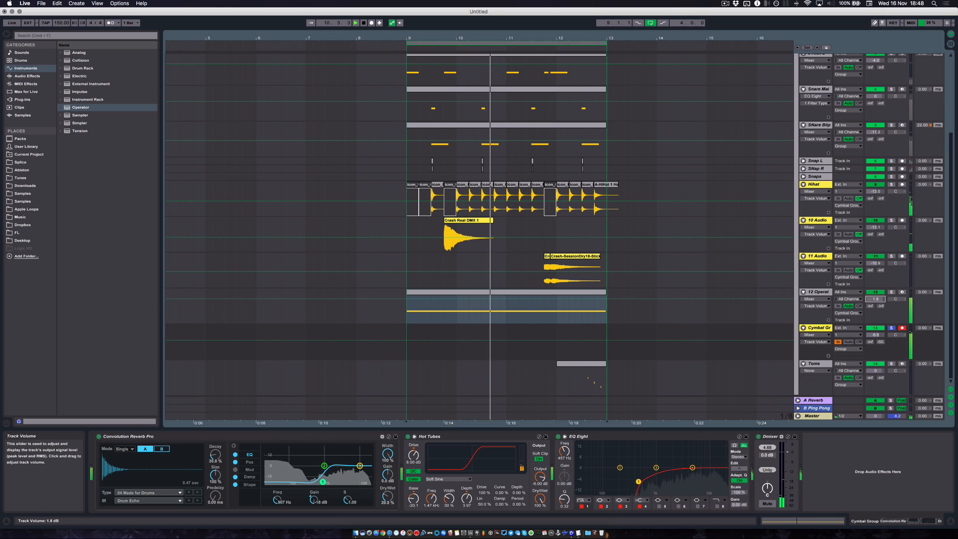
{"action": "left_click_drag", "start_coordinate": [877, 299], "coordinate": [878, 300]}
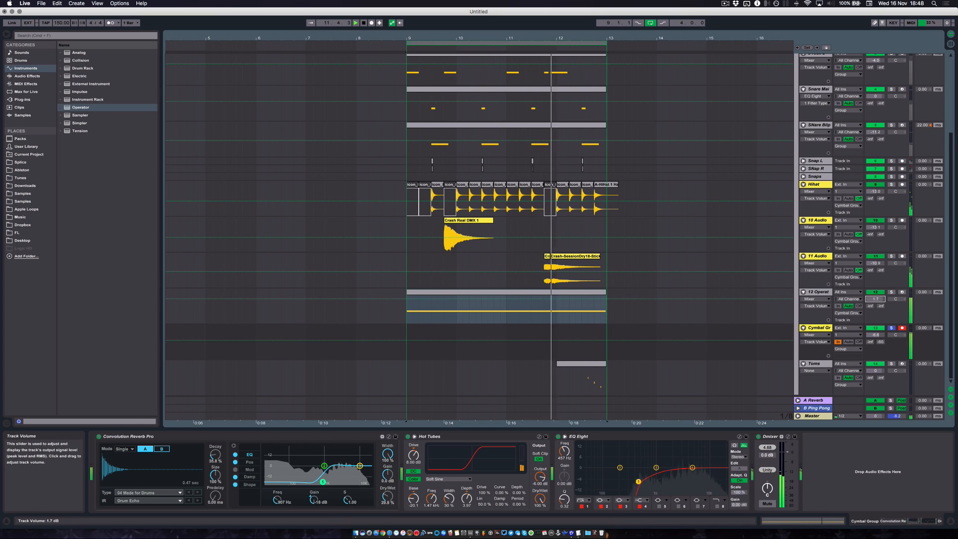
Set the Cymbal Group's EQ Eight low cut to about 474 Hz and the Convolution Reverb Pro's Dry/Wet to about 36 %.
{"action": "mouse_move", "coordinate": [639, 482]}
{"action": "left_mouse_down"}
{"action": "mouse_move", "coordinate": [648, 484]}
{"action": "mouse_move", "coordinate": [633, 483]}
{"action": "left_mouse_up"}
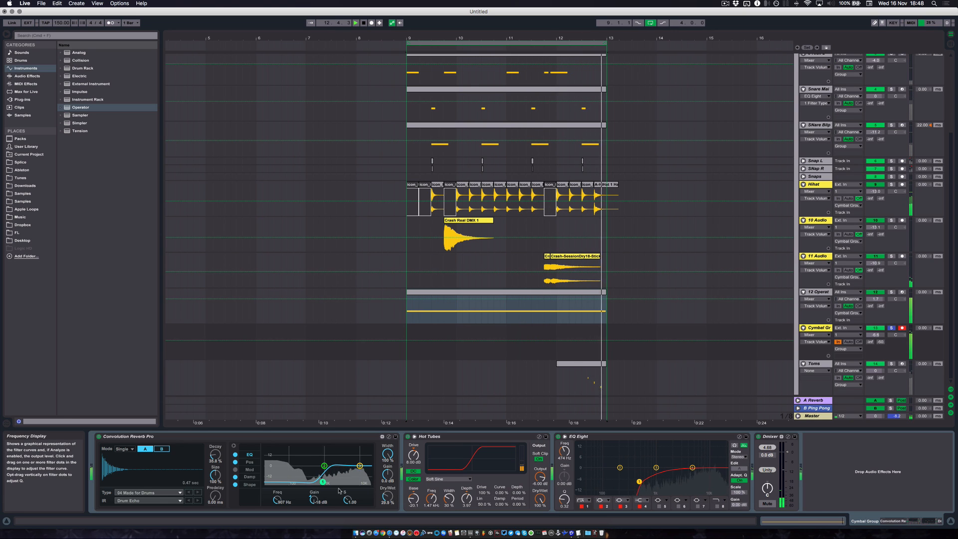
{"action": "left_click_drag", "start_coordinate": [388, 497], "coordinate": [388, 492]}
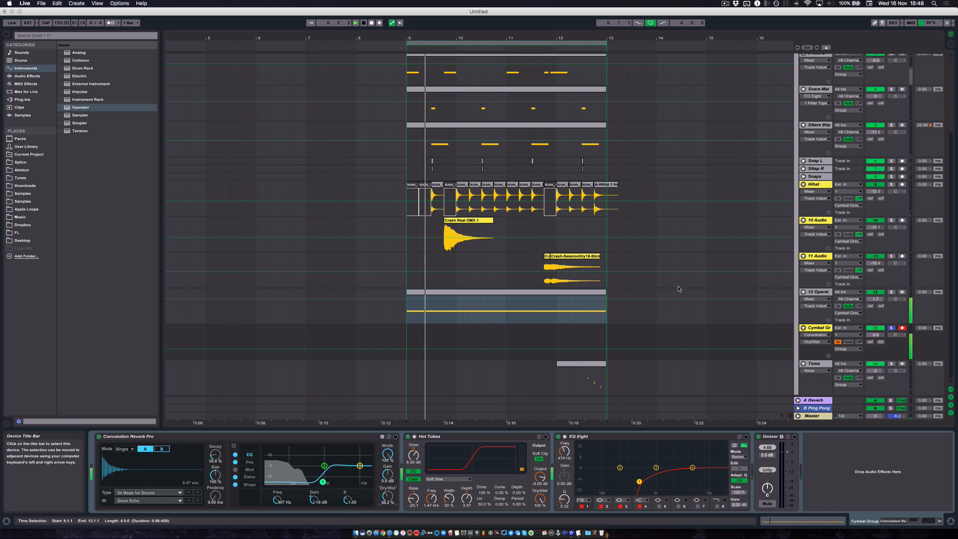
Play the full drum loop with the Drums group soloed and its devices shown, and collapse the group.
{"action": "left_click", "coordinate": [816, 184]}
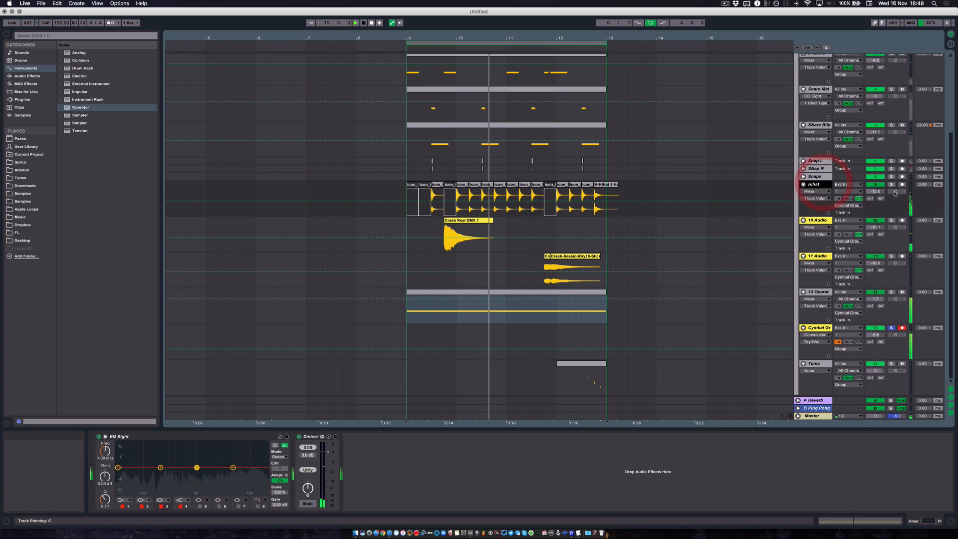
{"action": "scroll", "coordinate": [896, 193], "scroll_direction": "up", "scroll_amount": 5}
{"action": "left_click", "coordinate": [893, 59]}
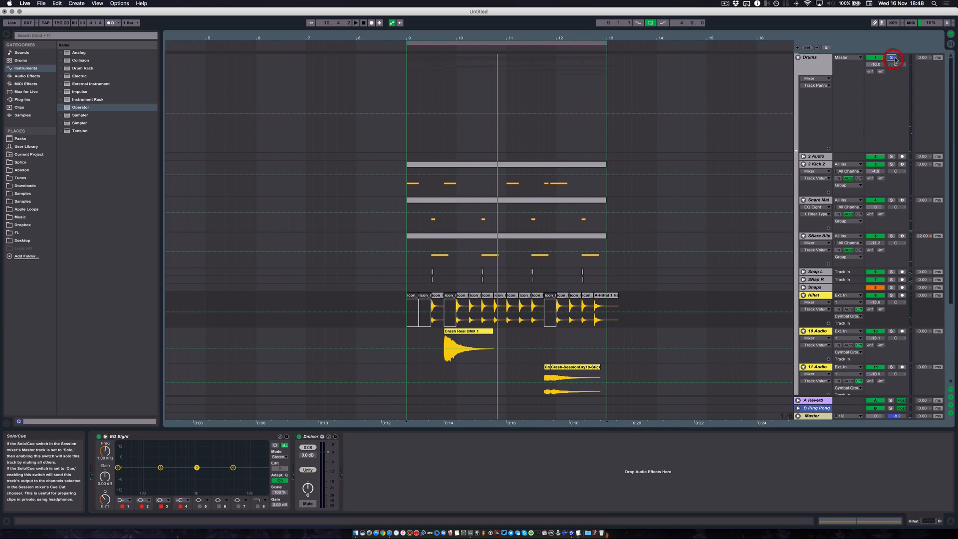
{"action": "left_click", "coordinate": [820, 66]}
{"action": "scroll", "coordinate": [762, 148], "scroll_direction": "down", "scroll_amount": 5}
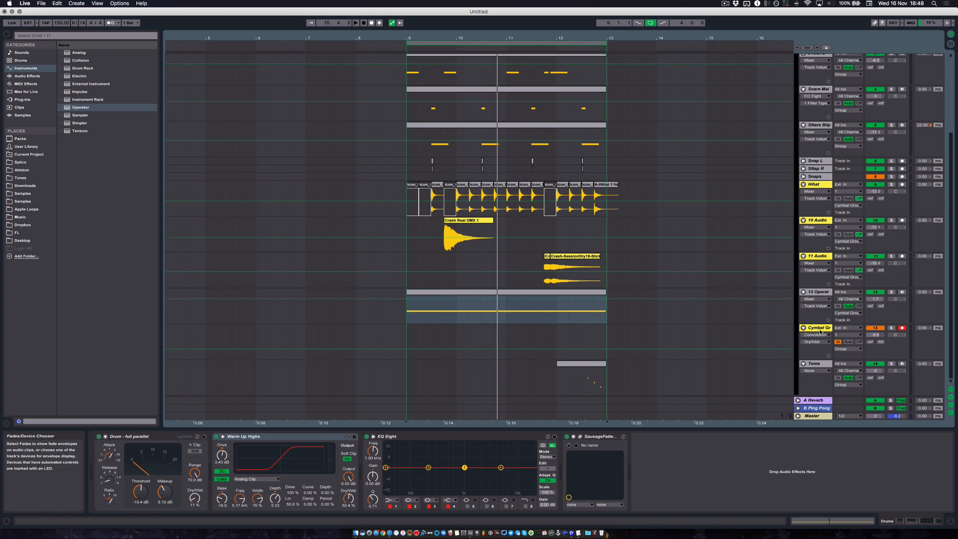
{"action": "key", "text": "space"}
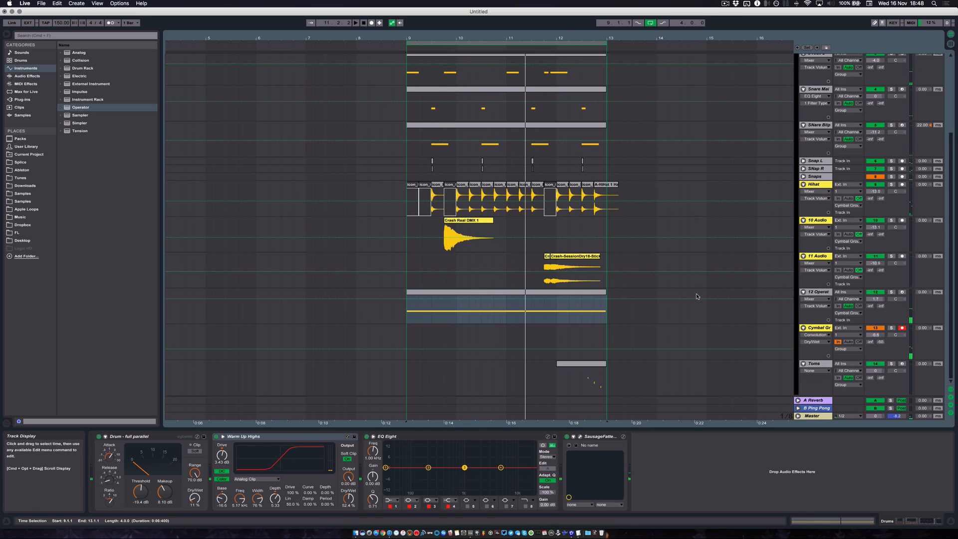
{"action": "key", "text": "alt+u"}
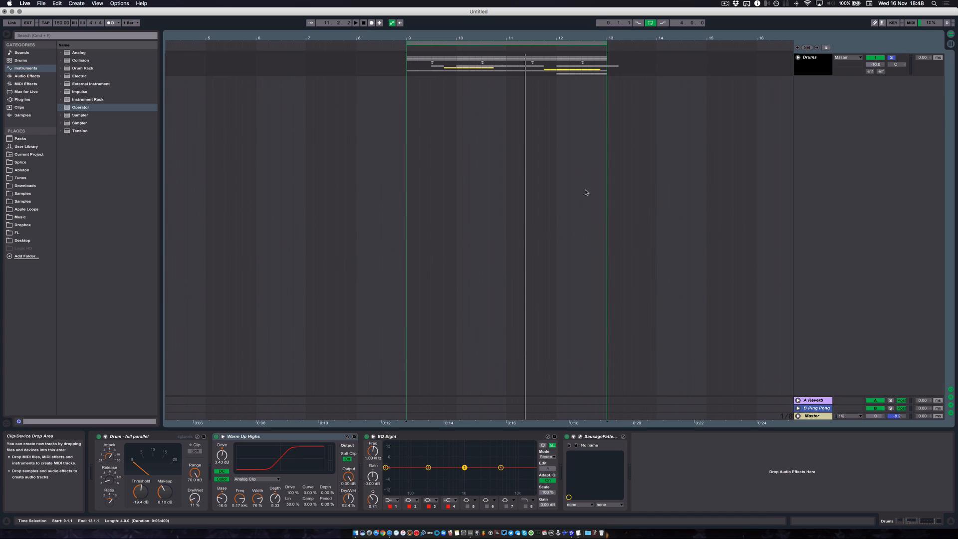
Unfold the Drums group, fold all its tracks into compact rows, and play the loop briefly.
{"action": "left_click", "coordinate": [798, 57], "text": "alt"}
{"action": "scroll", "coordinate": [527, 265], "scroll_direction": "down", "scroll_amount": 2}
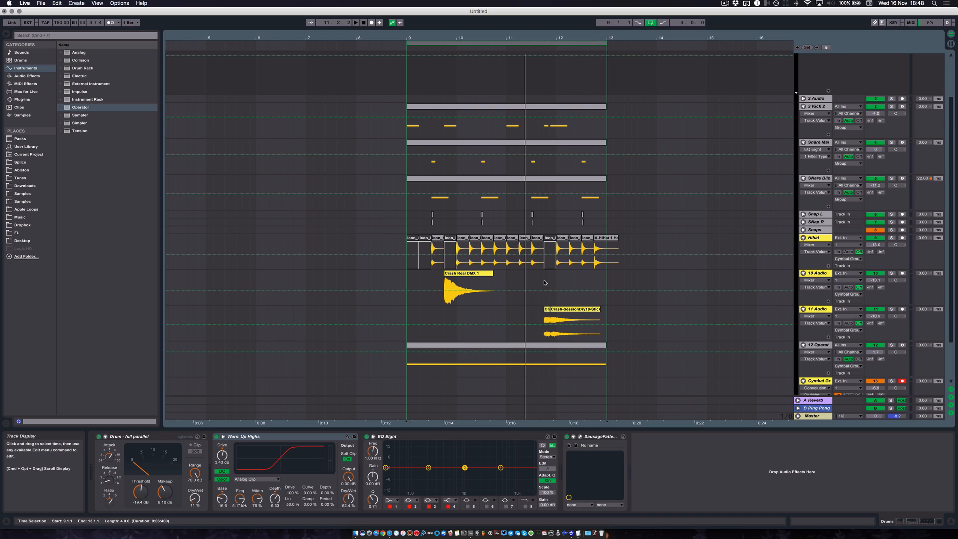
{"action": "scroll", "coordinate": [546, 283], "scroll_direction": "down", "scroll_amount": 3}
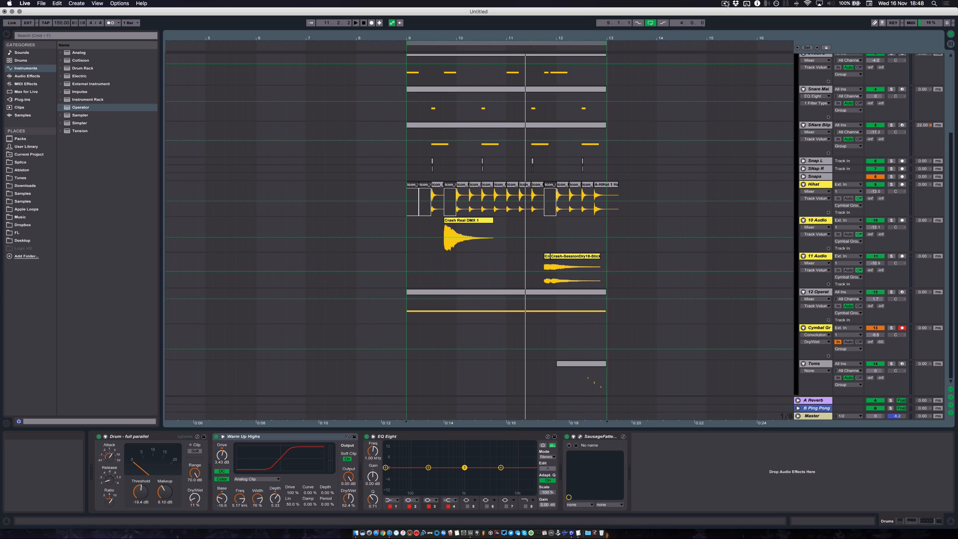
{"action": "left_click", "coordinate": [810, 364]}
{"action": "left_click", "coordinate": [804, 329]}
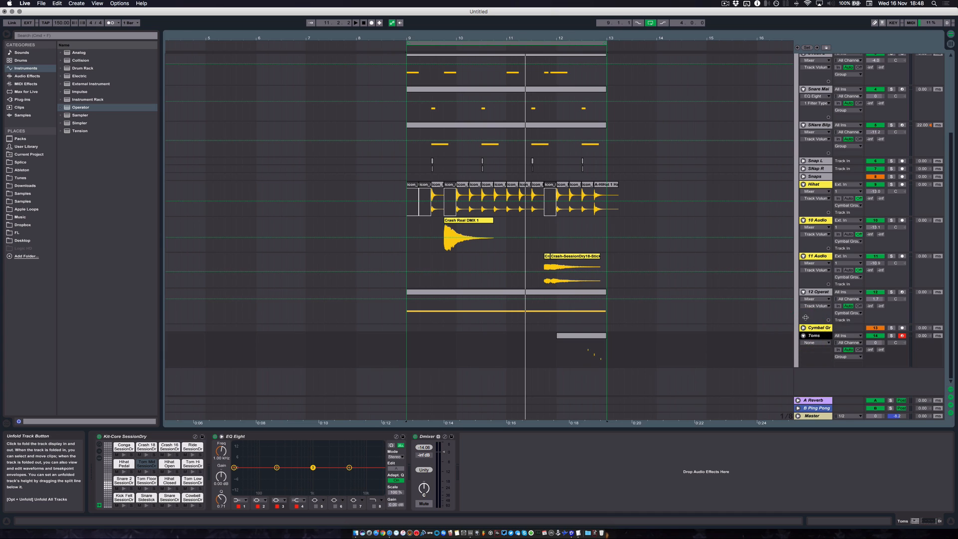
{"action": "left_click", "coordinate": [804, 221], "text": "alt"}
{"action": "left_click", "coordinate": [821, 253]}
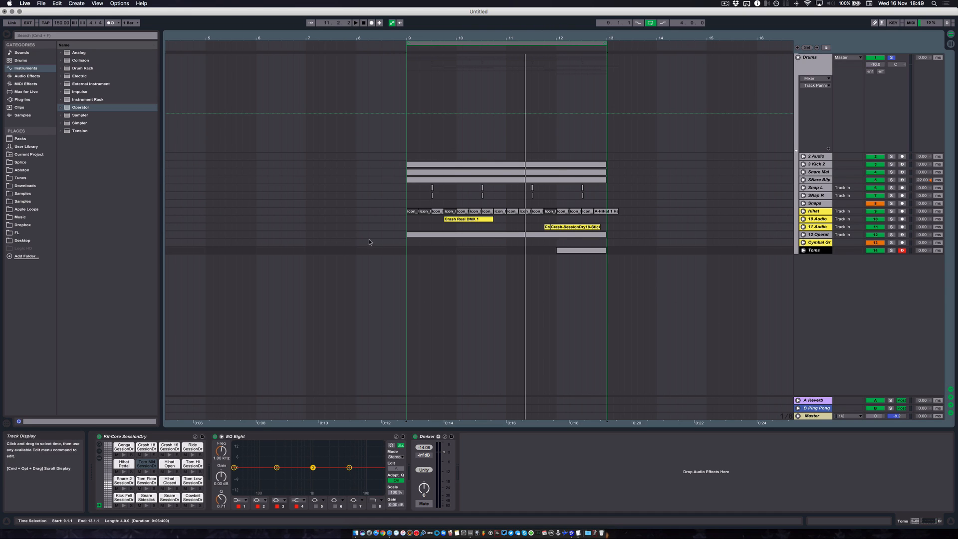
{"action": "key", "text": "space"}
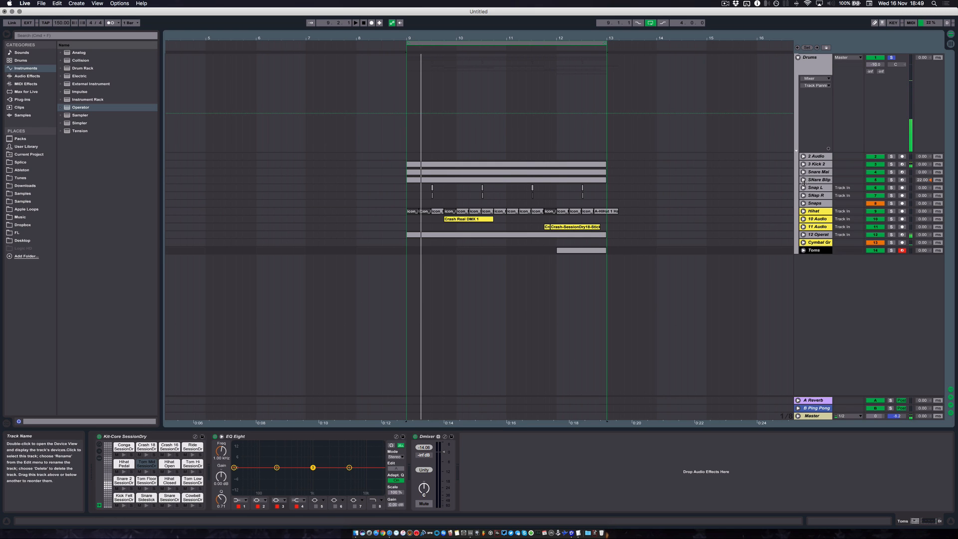
Duplicate the Snare Main track and delete the copy's effects between Simpler and Dmixer.
{"action": "left_click", "coordinate": [818, 172]}
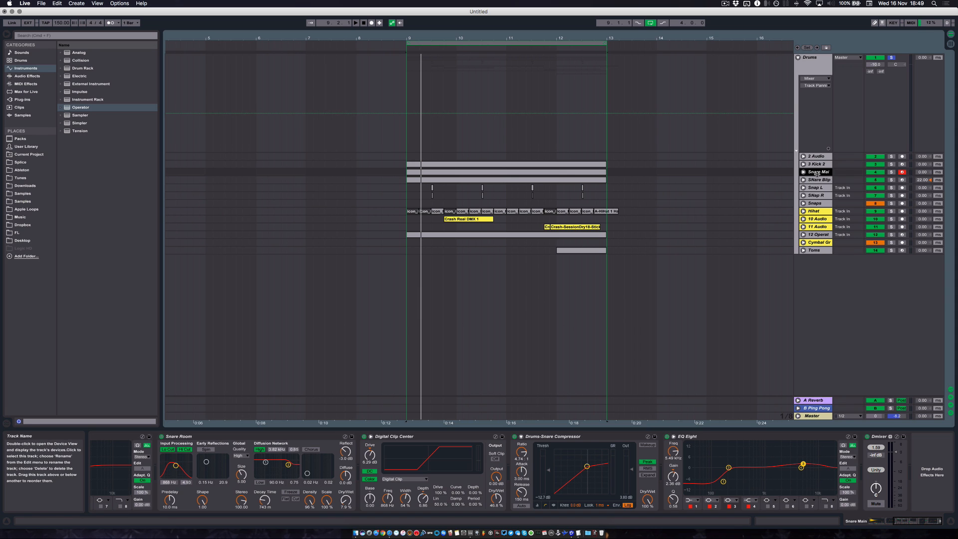
{"action": "key", "text": "super+d"}
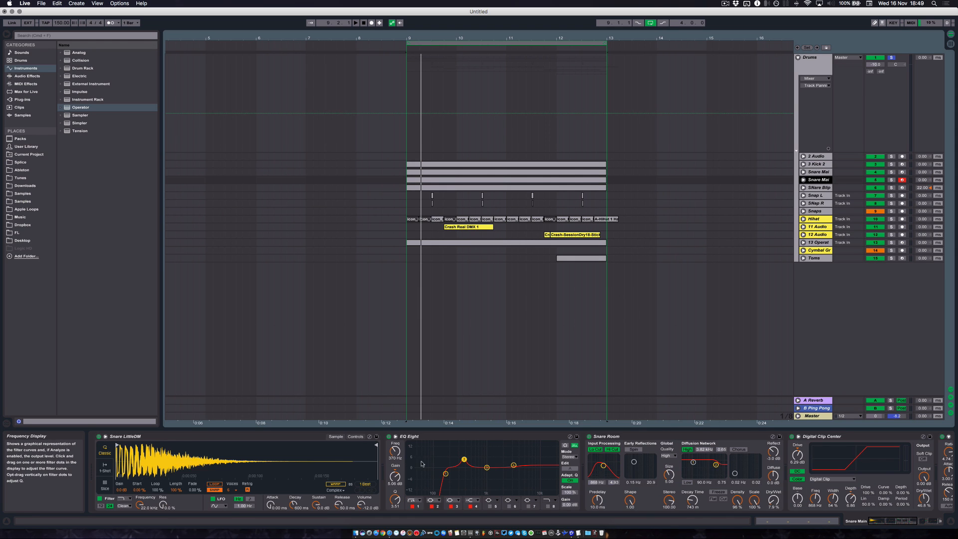
{"action": "left_click_drag", "start_coordinate": [427, 441], "coordinate": [801, 438]}
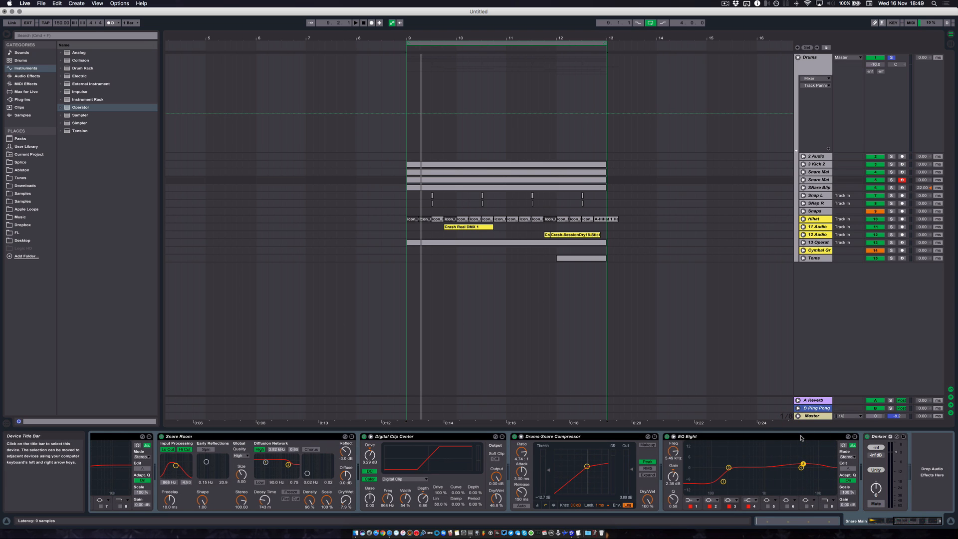
{"action": "key", "text": "Delete"}
{"action": "scroll", "coordinate": [203, 473], "scroll_direction": "left", "scroll_amount": 6}
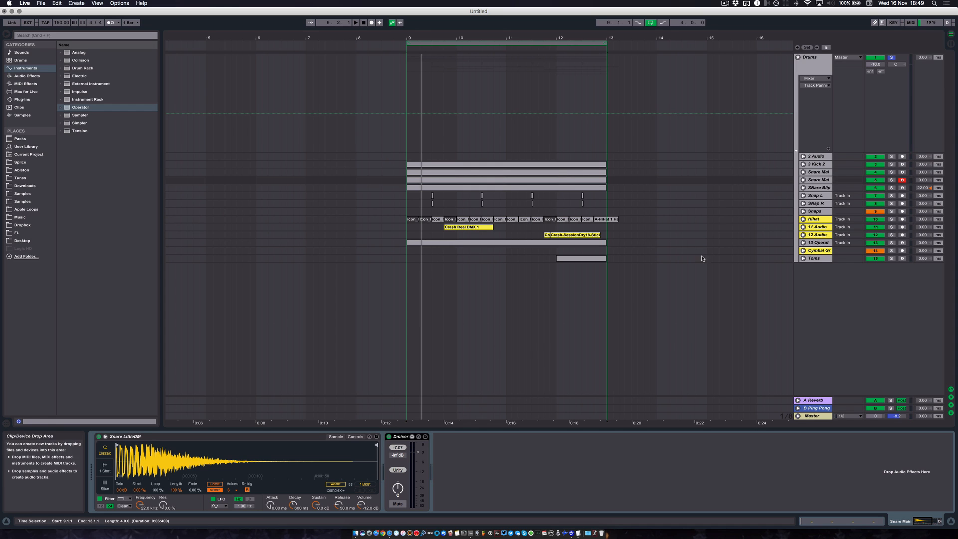
Clear the duplicated snare track's clip, loop 10.3.1 to 11.1.1, and create an empty MIDI clip over that half bar.
{"action": "left_click", "coordinate": [804, 179]}
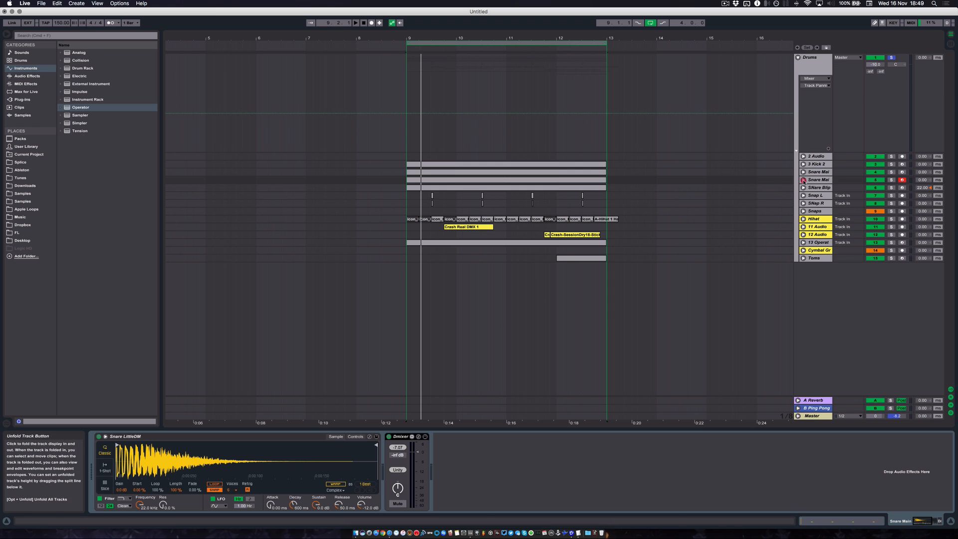
{"action": "key", "text": "Delete"}
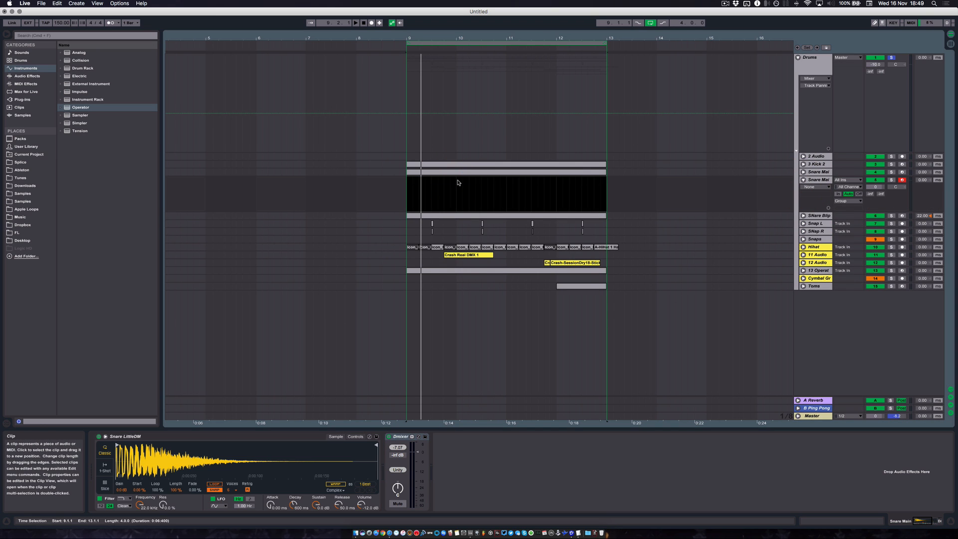
{"action": "left_click_drag", "start_coordinate": [408, 43], "coordinate": [483, 43]}
{"action": "left_click_drag", "start_coordinate": [607, 43], "coordinate": [508, 40]}
{"action": "left_click_drag", "start_coordinate": [484, 189], "coordinate": [507, 192]}
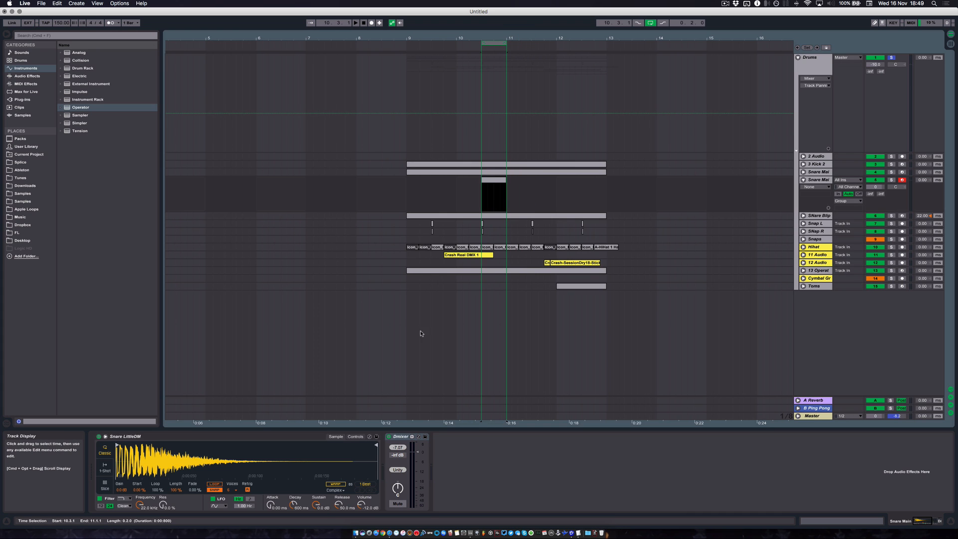
Open the new snare clip in the note editor and extend the playback loop to cover all of bar 10.
{"action": "double_click", "coordinate": [493, 185]}
{"action": "left_click_drag", "start_coordinate": [192, 355], "coordinate": [264, 364]}
{"action": "scroll", "coordinate": [265, 366], "scroll_direction": "up", "scroll_amount": 2}
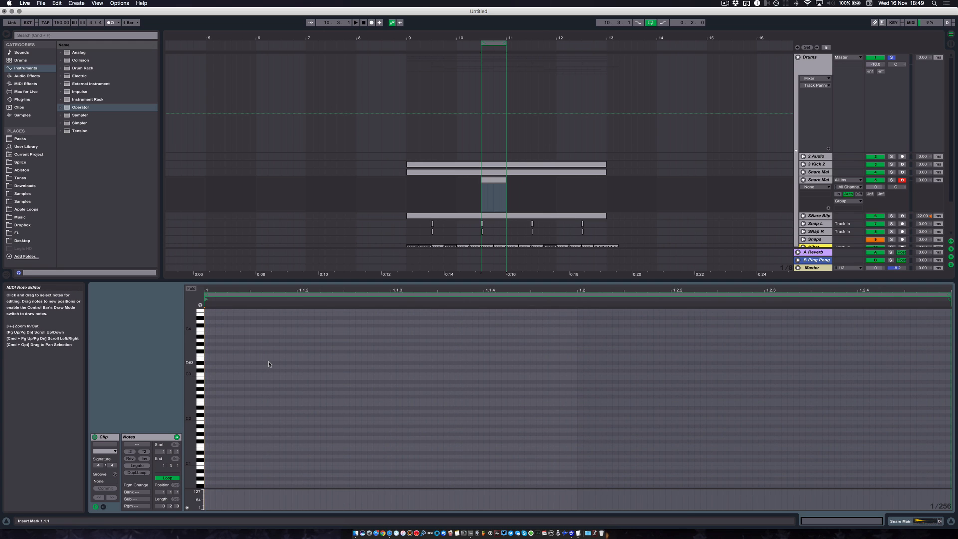
{"action": "key", "text": "space"}
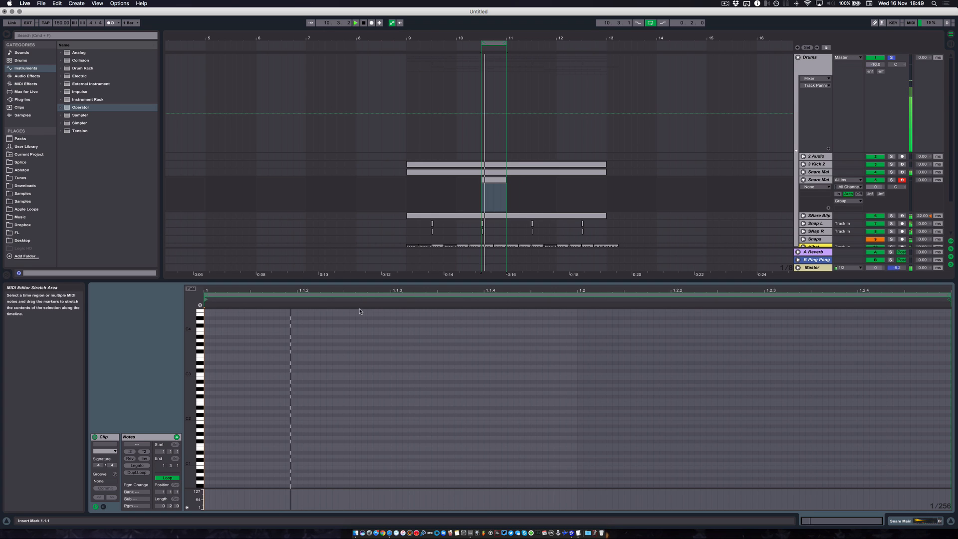
{"action": "key", "text": "space"}
{"action": "left_click", "coordinate": [458, 44]}
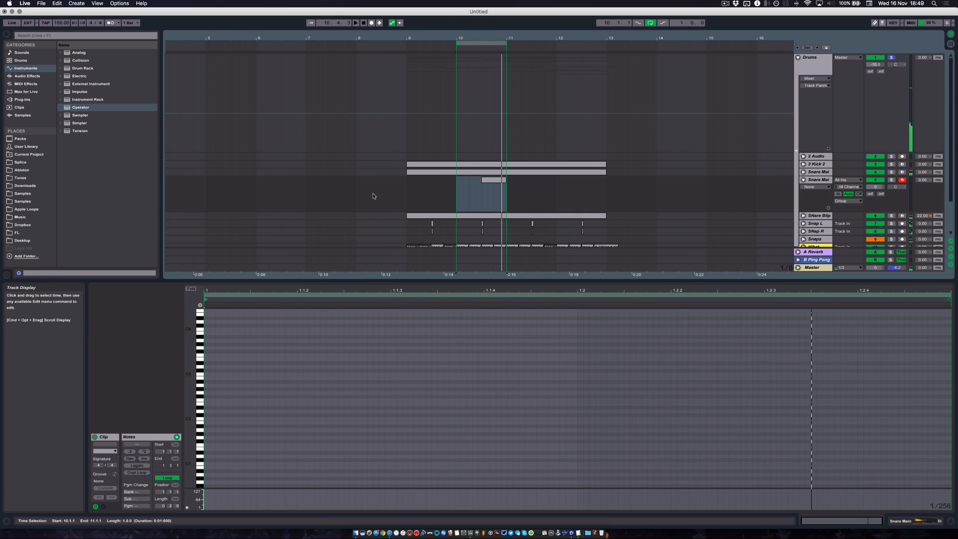
Create a run of eight very short, evenly spaced E4 notes near 1.1.2 in the snare clip.
{"action": "left_click", "coordinate": [318, 330]}
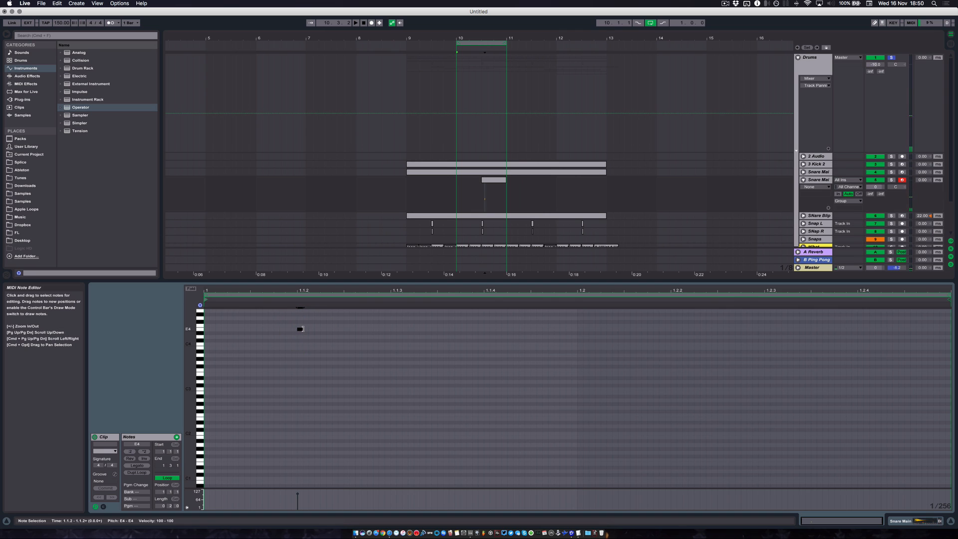
{"action": "left_click_drag", "start_coordinate": [300, 329], "coordinate": [261, 342]}
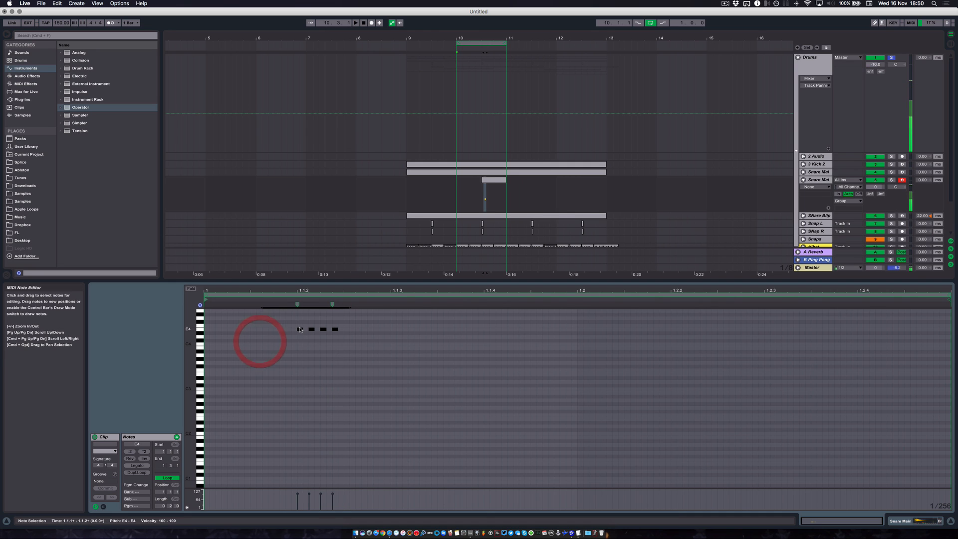
{"action": "left_click_drag", "start_coordinate": [325, 330], "coordinate": [347, 332]}
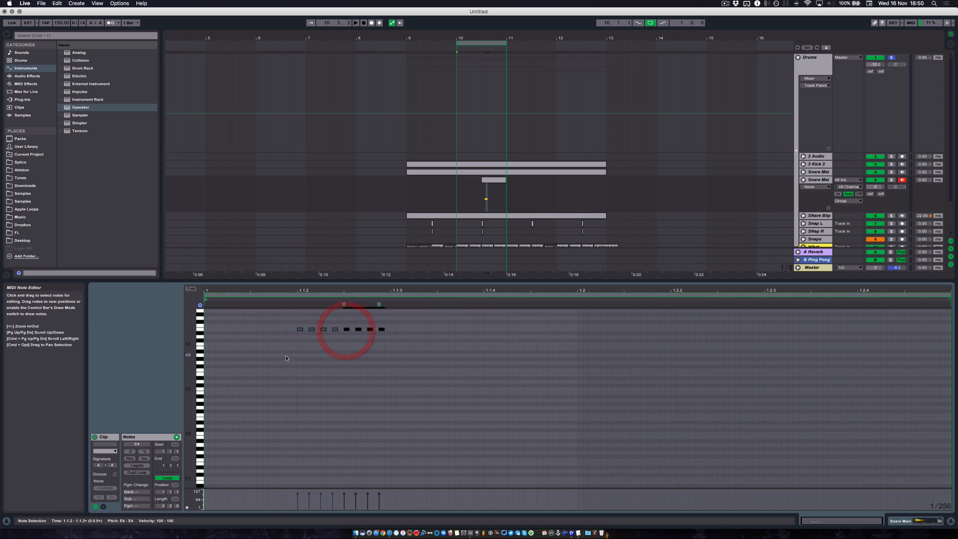
Move the snare clip to 10.1.1, turn off its looping, and extend its end to 11.1.1.
{"action": "left_click_drag", "start_coordinate": [487, 38], "coordinate": [487, 45]}
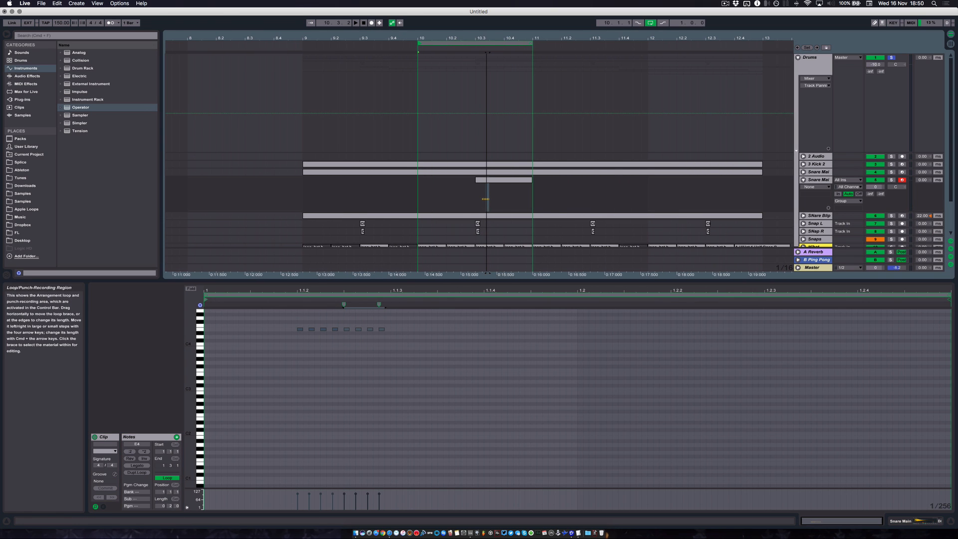
{"action": "left_click_drag", "start_coordinate": [483, 182], "coordinate": [433, 186]}
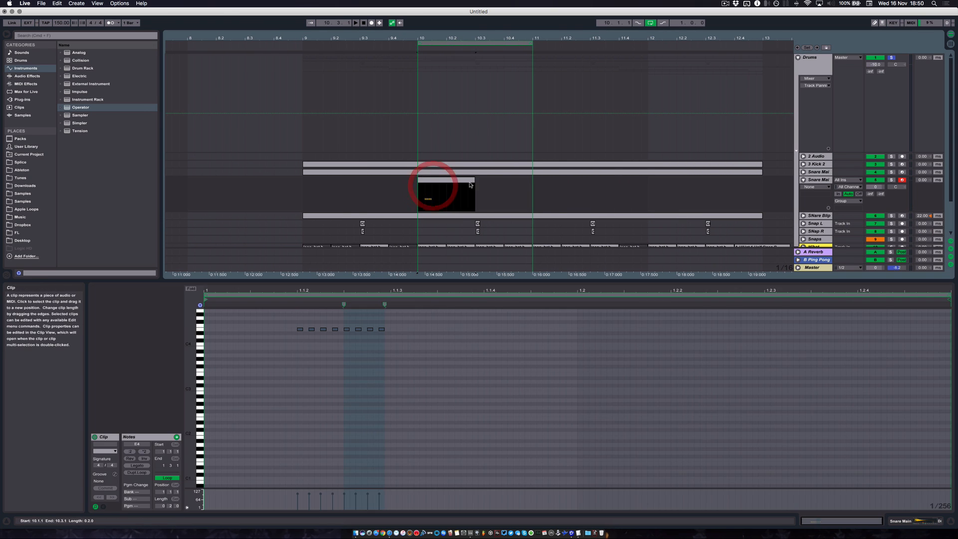
{"action": "left_click_drag", "start_coordinate": [509, 180], "coordinate": [476, 183]}
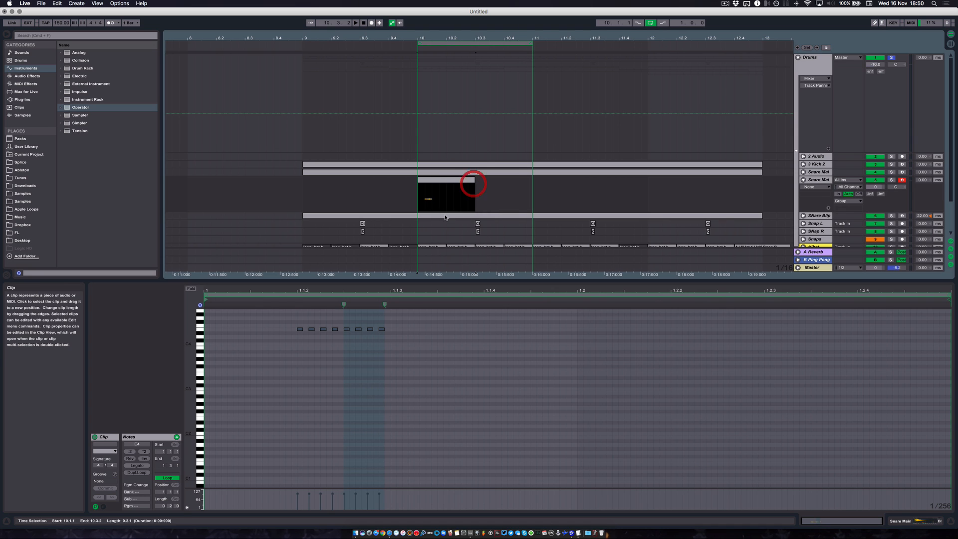
{"action": "left_click", "coordinate": [167, 478]}
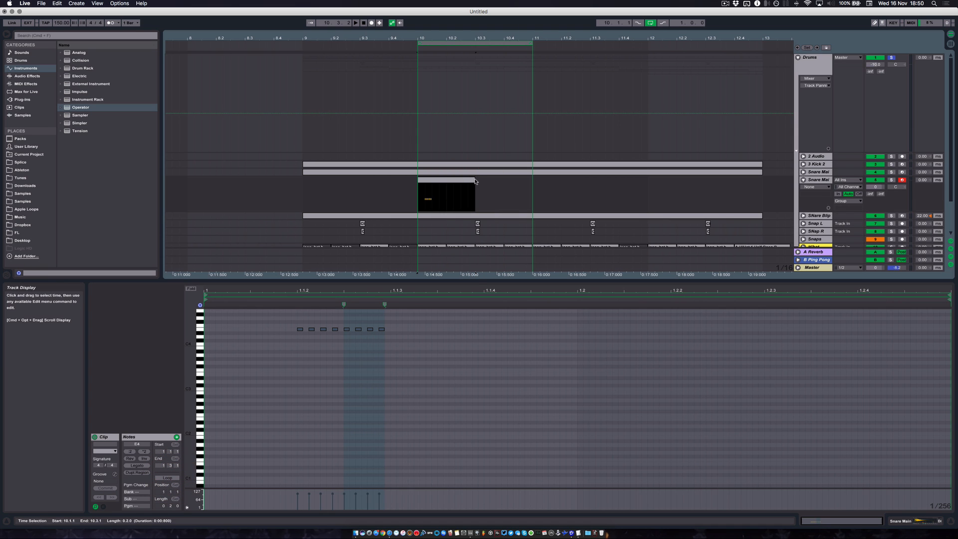
{"action": "left_click_drag", "start_coordinate": [477, 182], "coordinate": [531, 180]}
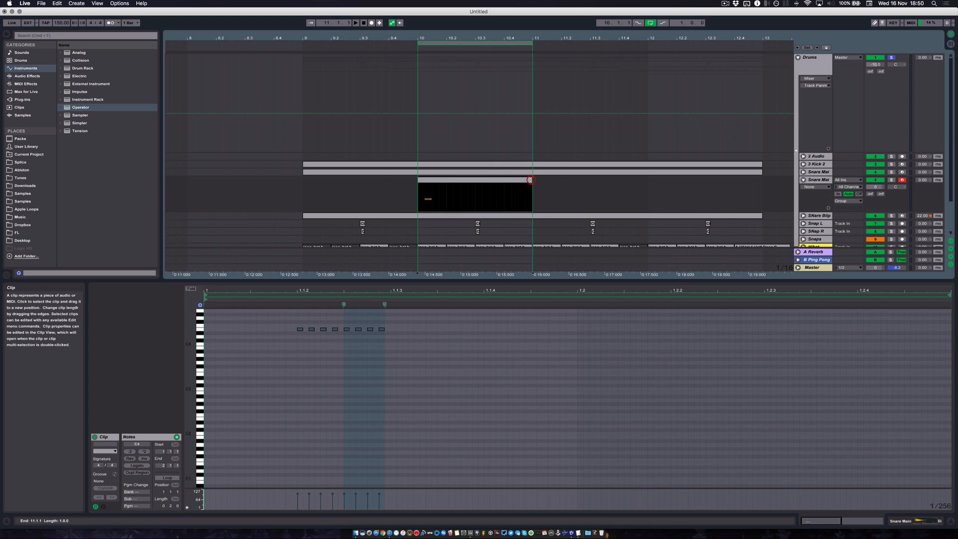
Move the run of eight snare notes to start at 1.2, raise it to F4, and audition it.
{"action": "left_click_drag", "start_coordinate": [416, 320], "coordinate": [237, 346]}
{"action": "left_click_drag", "start_coordinate": [300, 330], "coordinate": [589, 327]}
{"action": "key", "text": "space"}
{"action": "key", "text": "space"}
{"action": "left_click", "coordinate": [666, 322]}
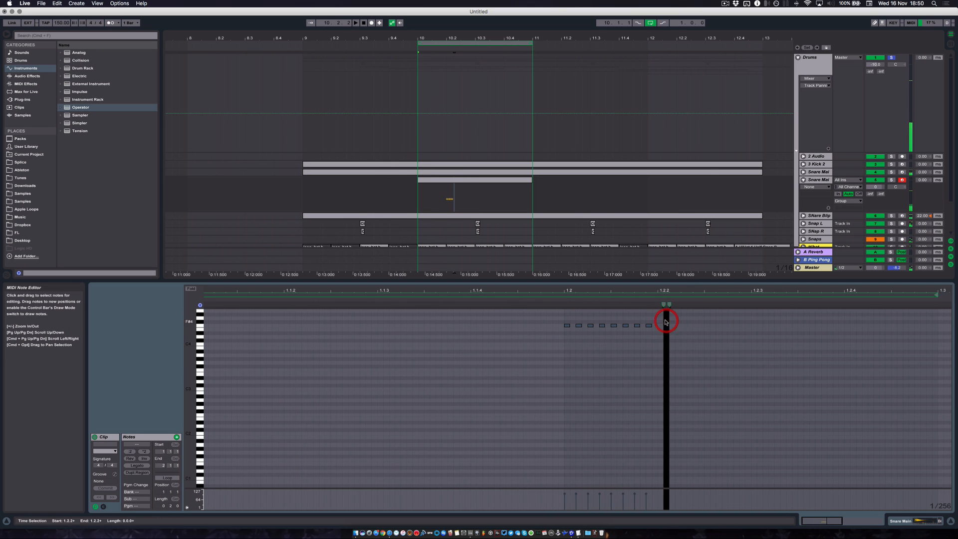
Remove every second note of the run and copy the remaining ones onward for seven evenly spaced F4 notes.
{"action": "left_click", "coordinate": [579, 325]}
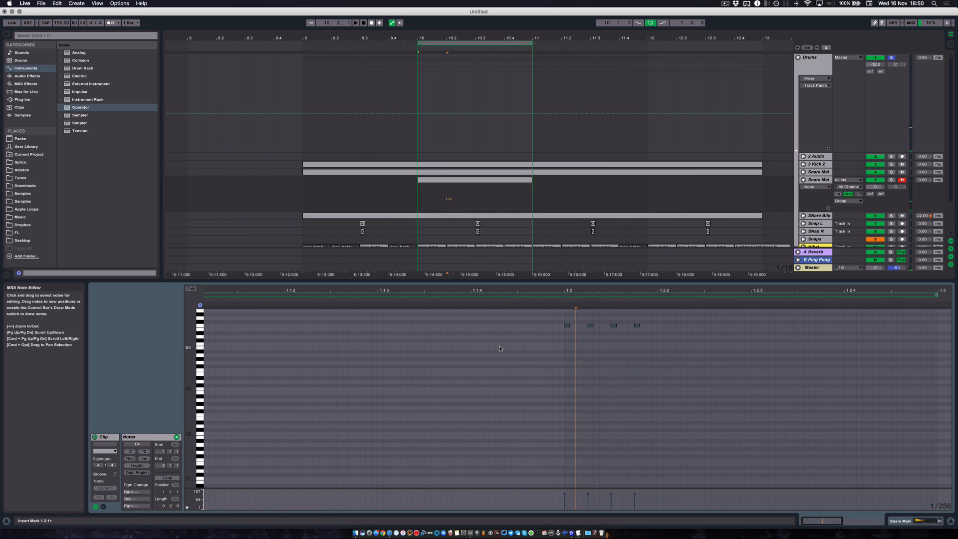
{"action": "mouse_move", "coordinate": [660, 317]}
{"action": "left_mouse_down"}
{"action": "mouse_move", "coordinate": [534, 342]}
{"action": "mouse_move", "coordinate": [662, 330]}
{"action": "left_mouse_up"}
{"action": "left_click", "coordinate": [780, 330]}
{"action": "left_click_drag", "start_coordinate": [752, 330], "coordinate": [708, 340]}
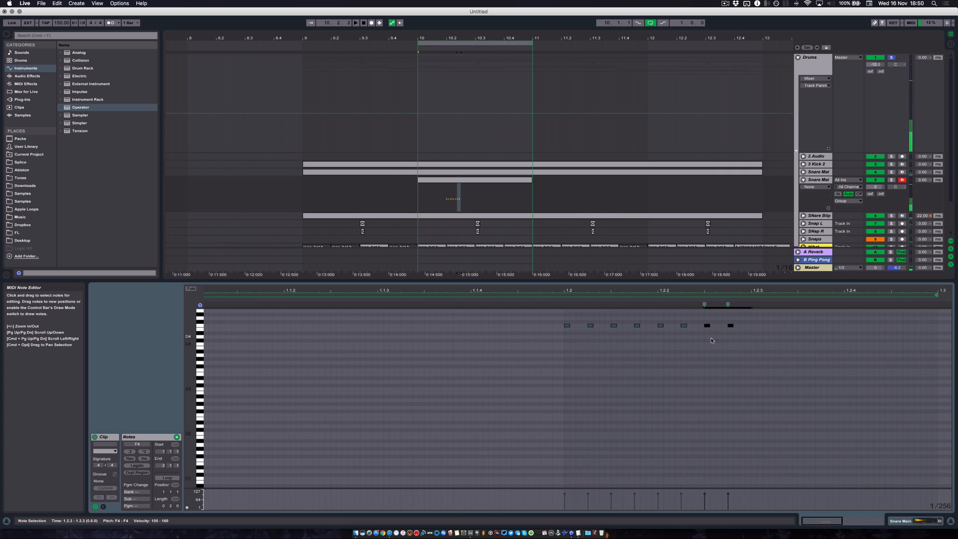
{"action": "left_click_drag", "start_coordinate": [776, 329], "coordinate": [730, 326]}
{"action": "key", "text": "Delete"}
Select the seven F4 notes and adjust their lengths together to fill about half of each gap.
{"action": "left_click_drag", "start_coordinate": [796, 328], "coordinate": [556, 338]}
{"action": "left_click", "coordinate": [580, 333]}
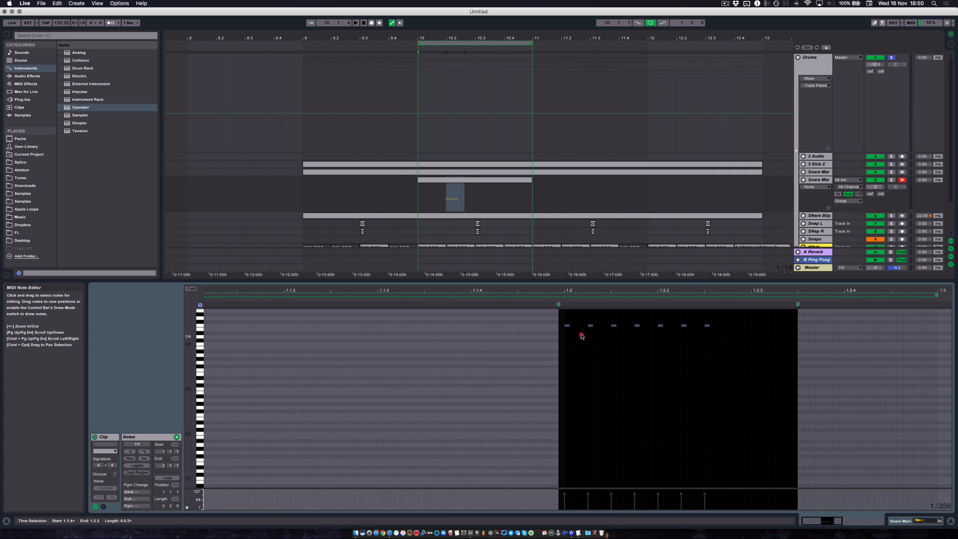
{"action": "left_click_drag", "start_coordinate": [718, 320], "coordinate": [583, 328]}
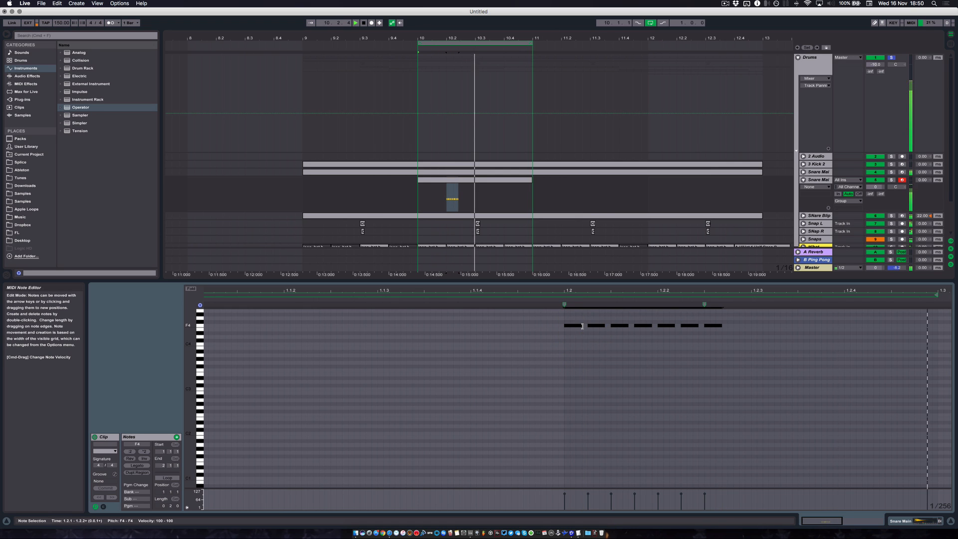
{"action": "scroll", "coordinate": [642, 343], "scroll_direction": "right", "scroll_amount": 2}
{"action": "left_click_drag", "start_coordinate": [695, 326], "coordinate": [690, 327]}
{"action": "scroll", "coordinate": [626, 349], "scroll_direction": "right", "scroll_amount": 1}
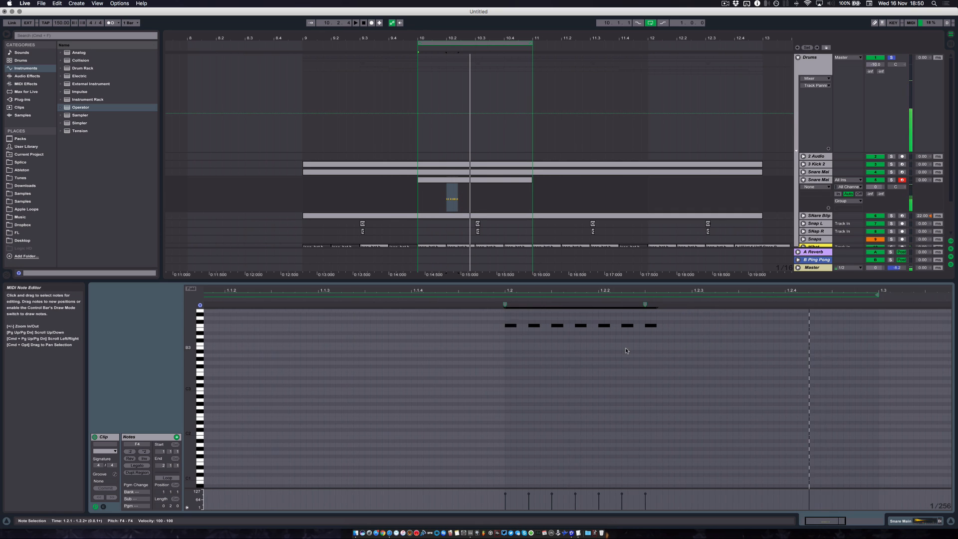
Copy the seven-note run to 1.2.3 at B3 and to 1.3 at D#3.
{"action": "key", "text": "minus"}
{"action": "left_click_drag", "start_coordinate": [394, 343], "coordinate": [488, 365]}
{"action": "left_click_drag", "start_coordinate": [579, 372], "coordinate": [580, 394]}
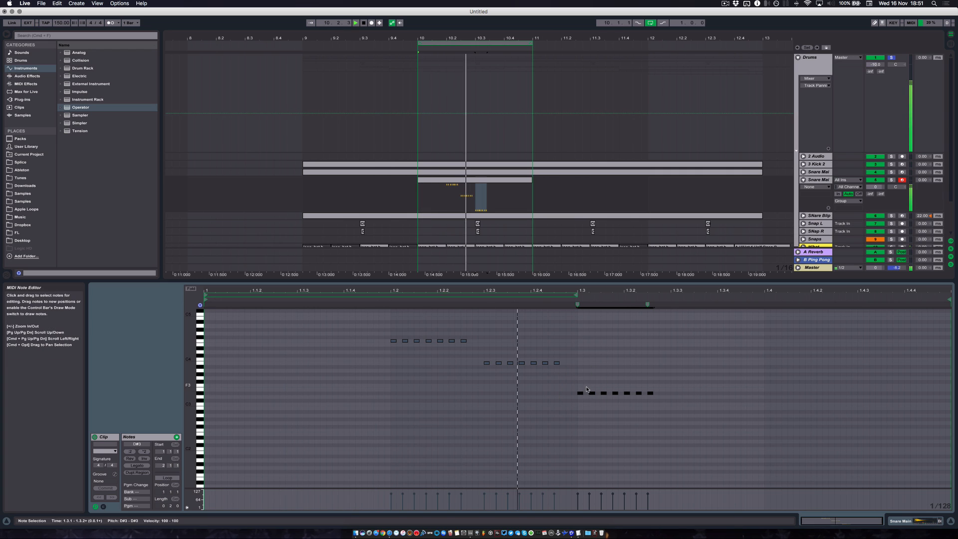
Shift the B3 run to start at 1.3 and the D#3 run to start at 1.4.
{"action": "left_click_drag", "start_coordinate": [659, 349], "coordinate": [459, 433]}
{"action": "left_click_drag", "start_coordinate": [484, 363], "coordinate": [582, 364]}
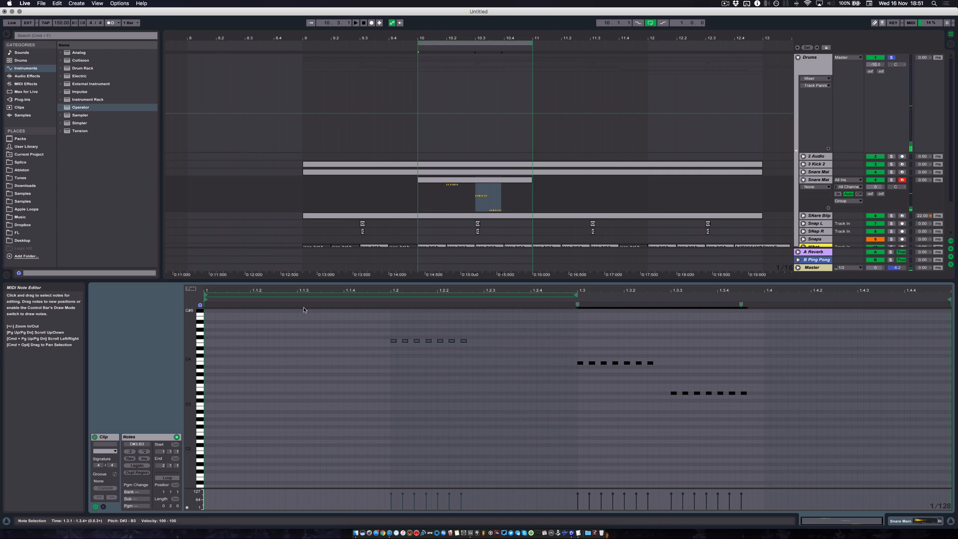
{"action": "left_click_drag", "start_coordinate": [801, 387], "coordinate": [767, 394]}
{"action": "key", "text": "space"}
Try the last note run at G4 shortly before 1.4 while the loop plays, and undo that move.
{"action": "left_click_drag", "start_coordinate": [842, 373], "coordinate": [769, 336]}
{"action": "left_click", "coordinate": [768, 392]}
{"action": "key", "text": "space"}
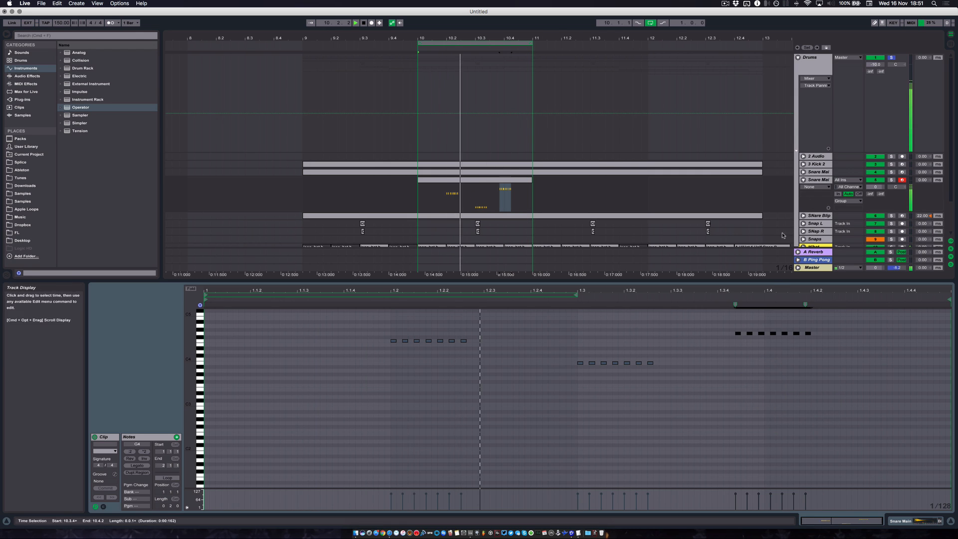
{"action": "key", "text": "super+z"}
{"action": "scroll", "coordinate": [796, 299], "scroll_direction": "up", "scroll_amount": 2}
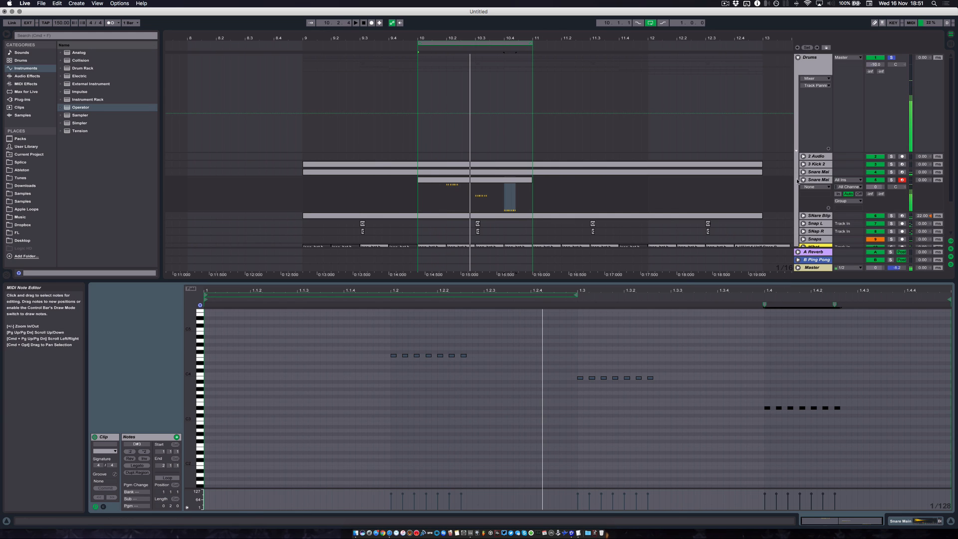
Automate the duplicated snare track's pan to 30L with a swing right for the second roll, and play it from 10.2.
{"action": "left_click", "coordinate": [823, 178]}
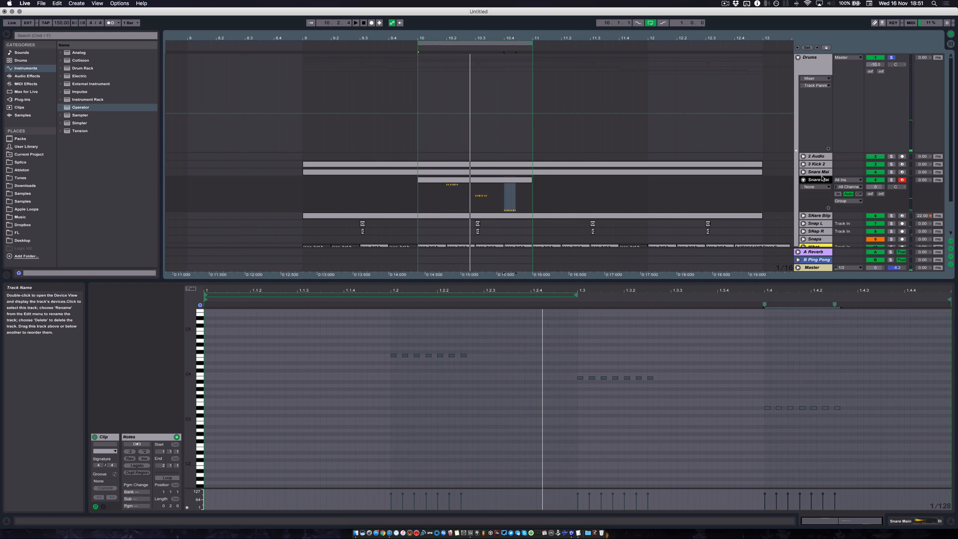
{"action": "left_click", "coordinate": [904, 187]}
{"action": "left_click", "coordinate": [899, 188]}
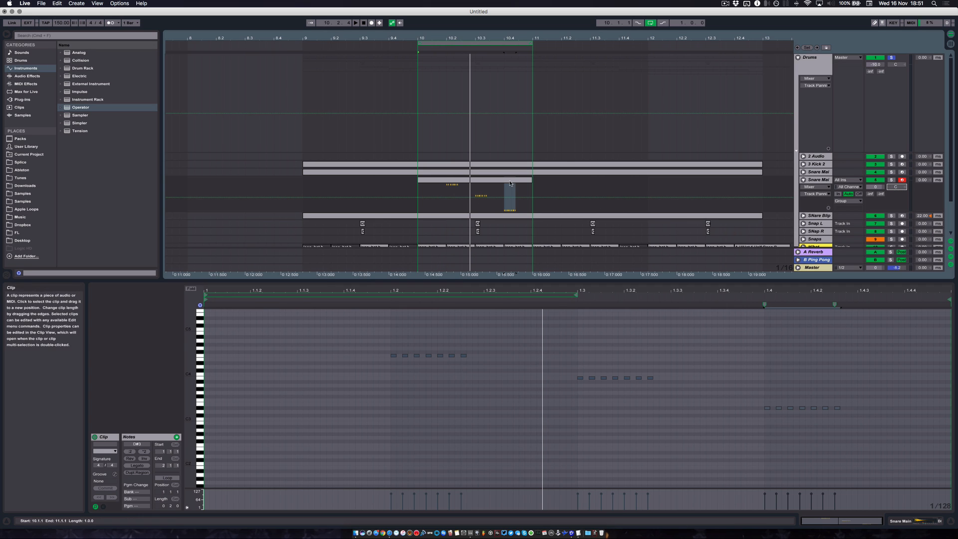
{"action": "left_click", "coordinate": [463, 198]}
{"action": "left_click_drag", "start_coordinate": [461, 198], "coordinate": [494, 206]}
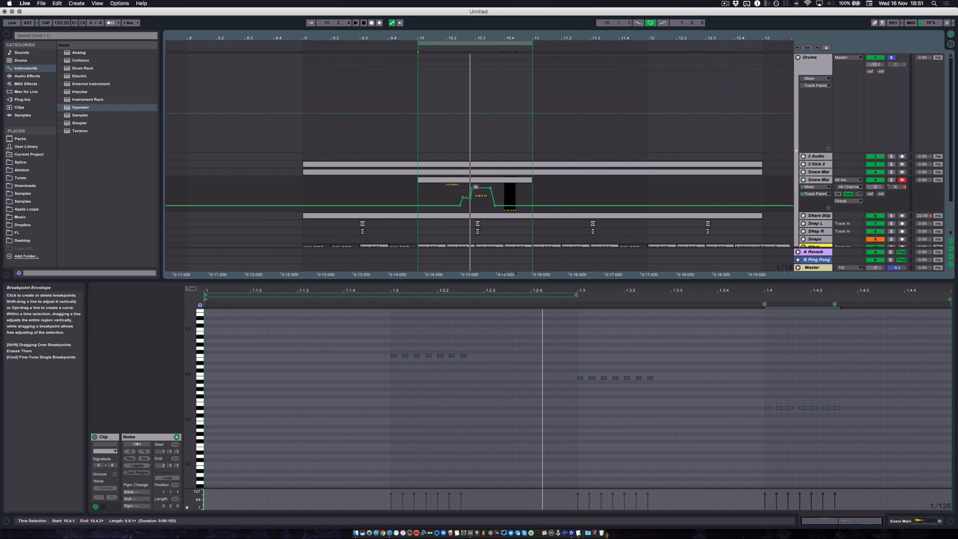
{"action": "left_click", "coordinate": [448, 193]}
{"action": "scroll", "coordinate": [465, 200], "scroll_direction": "up", "scroll_amount": 3}
{"action": "scroll", "coordinate": [474, 203], "scroll_direction": "right", "scroll_amount": 1}
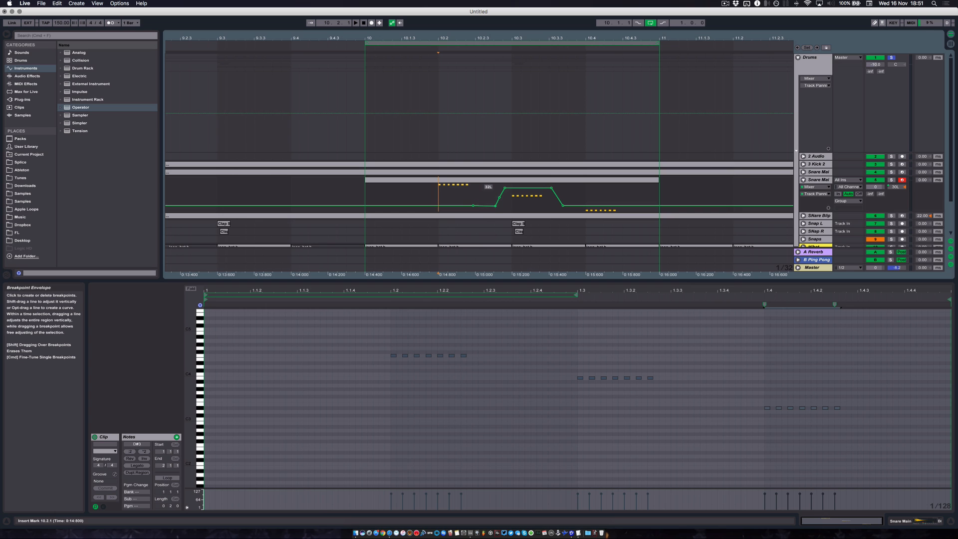
{"action": "key", "text": "space"}
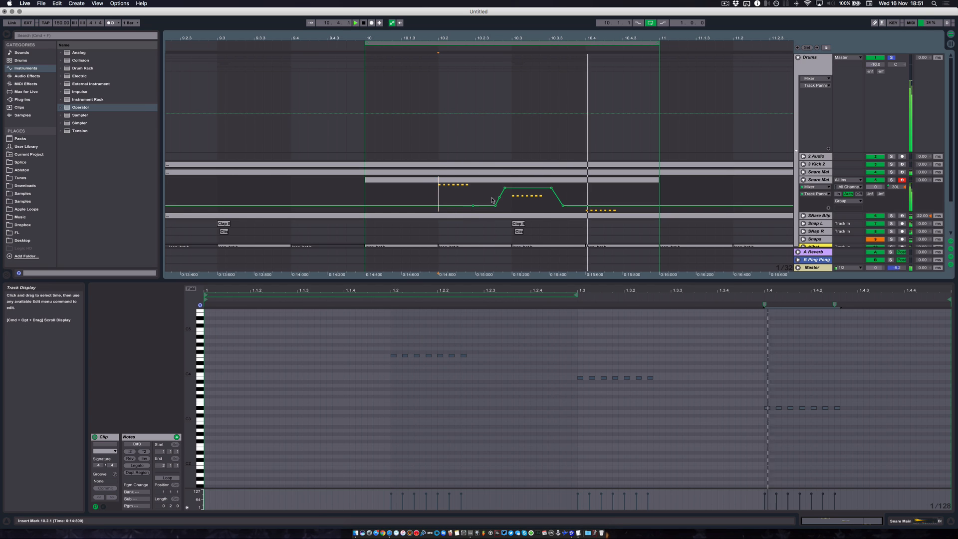
Extend the loop to cover bars 9 to 13 and lower the duplicated snare track's volume while it plays.
{"action": "key", "text": "minus"}
{"action": "key", "text": "minus"}
{"action": "key", "text": "minus"}
{"action": "key", "text": "space"}
{"action": "left_click_drag", "start_coordinate": [421, 43], "coordinate": [351, 44]}
{"action": "left_click_drag", "start_coordinate": [492, 44], "coordinate": [638, 44]}
{"action": "left_click_drag", "start_coordinate": [875, 186], "coordinate": [875, 203]}
{"action": "key", "text": "space"}
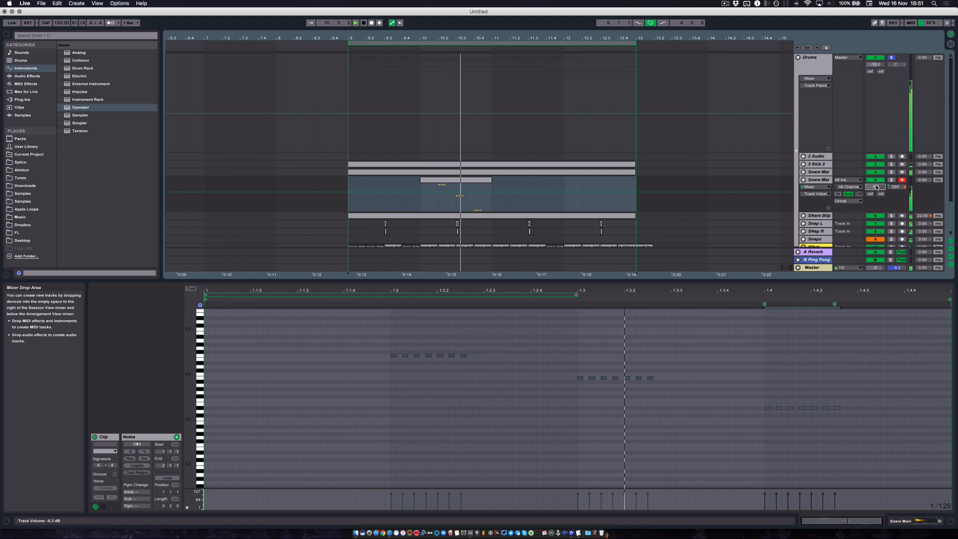
Move the snare roll clip from bar 10 to bar 12.
{"action": "left_click", "coordinate": [433, 180]}
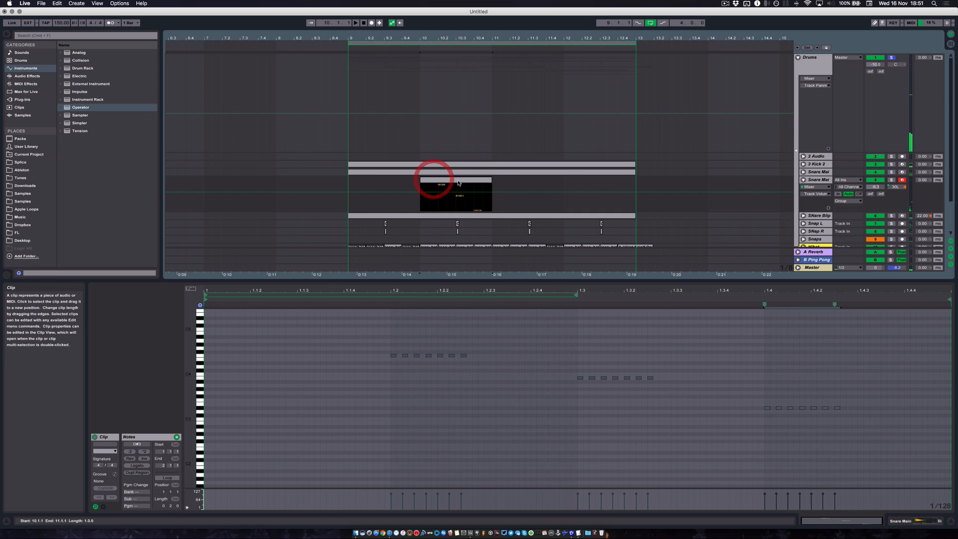
{"action": "left_click_drag", "start_coordinate": [447, 181], "coordinate": [594, 182]}
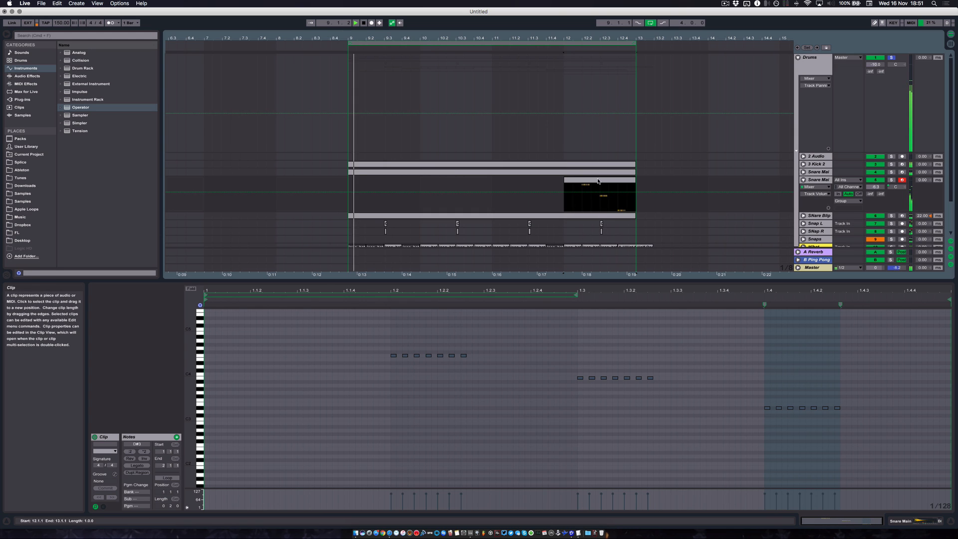
{"action": "mouse_move", "coordinate": [599, 182]}
{"action": "left_mouse_down"}
{"action": "mouse_move", "coordinate": [474, 189]}
{"action": "mouse_move", "coordinate": [599, 187]}
{"action": "left_mouse_up"}
Duplicate all the tracks' content in the four-bar loop so that it repeats from bar 13 to 17.
{"action": "key", "text": "plus"}
{"action": "key", "text": "minus"}
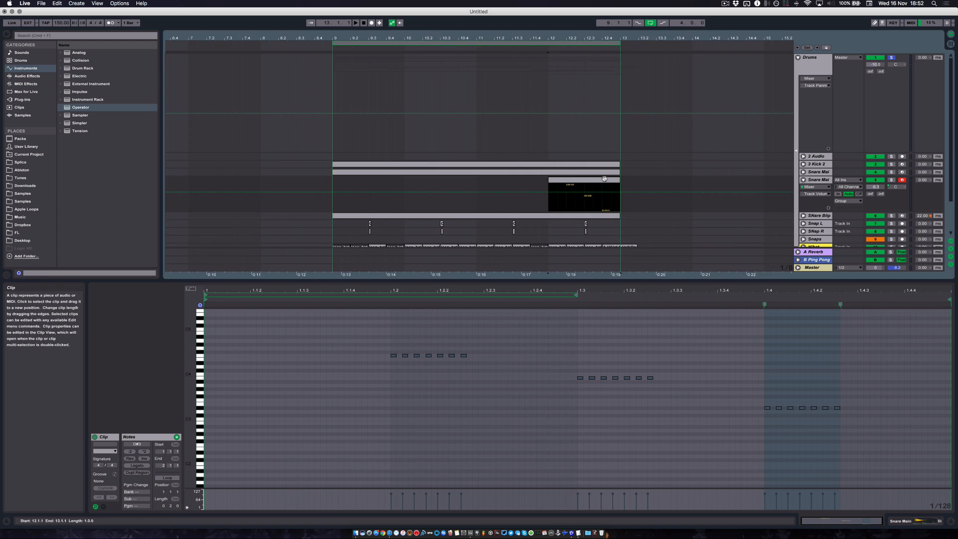
{"action": "key", "text": "minus"}
{"action": "scroll", "coordinate": [564, 178], "scroll_direction": "down", "scroll_amount": 3}
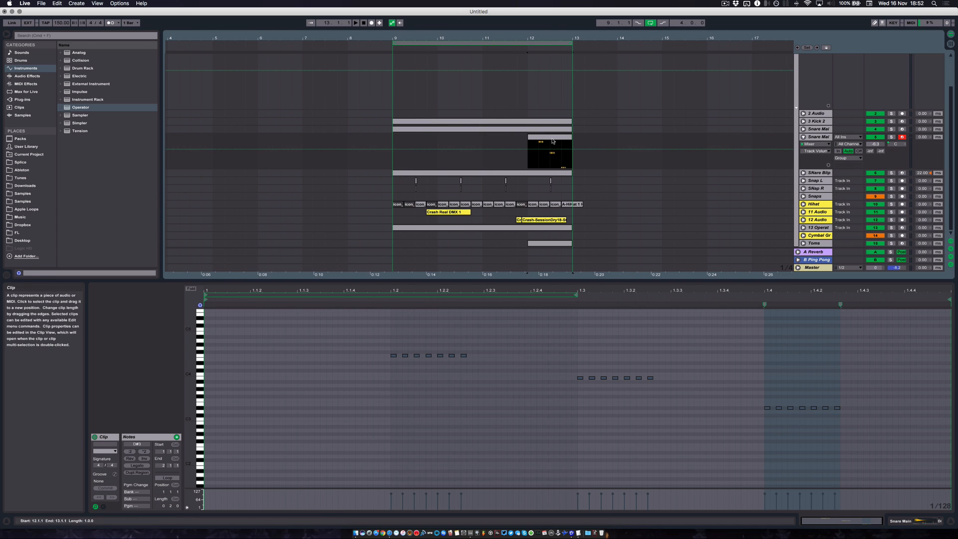
{"action": "left_click", "coordinate": [549, 243]}
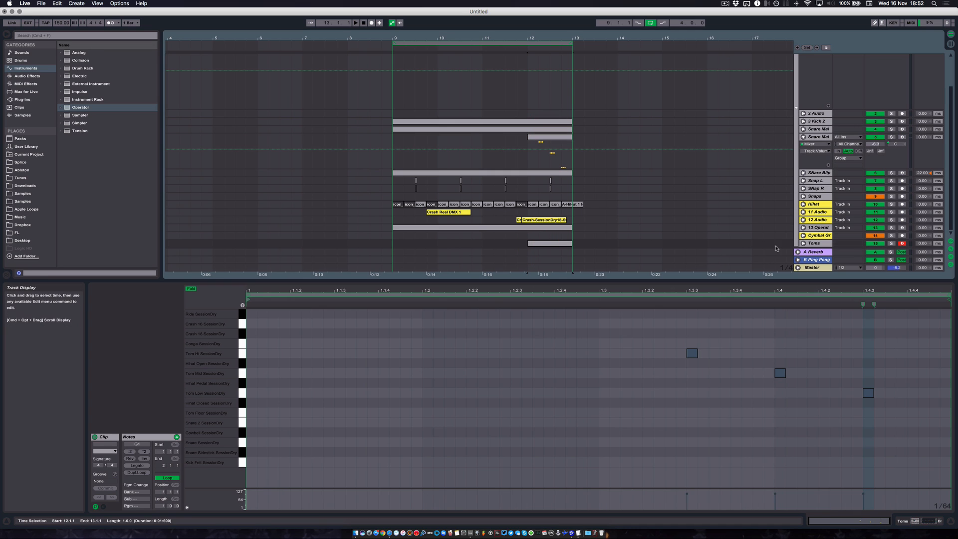
{"action": "left_click", "coordinate": [468, 44]}
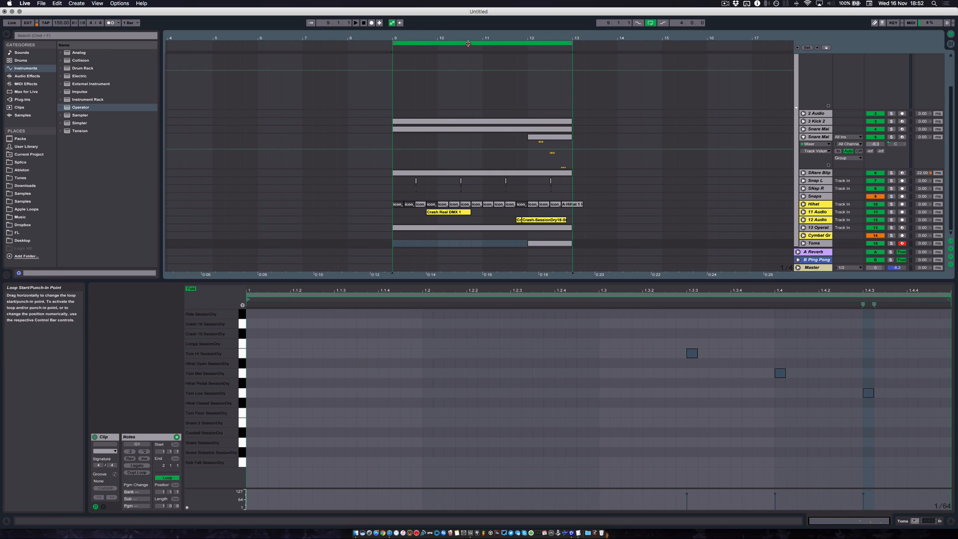
{"action": "key", "text": "super+d"}
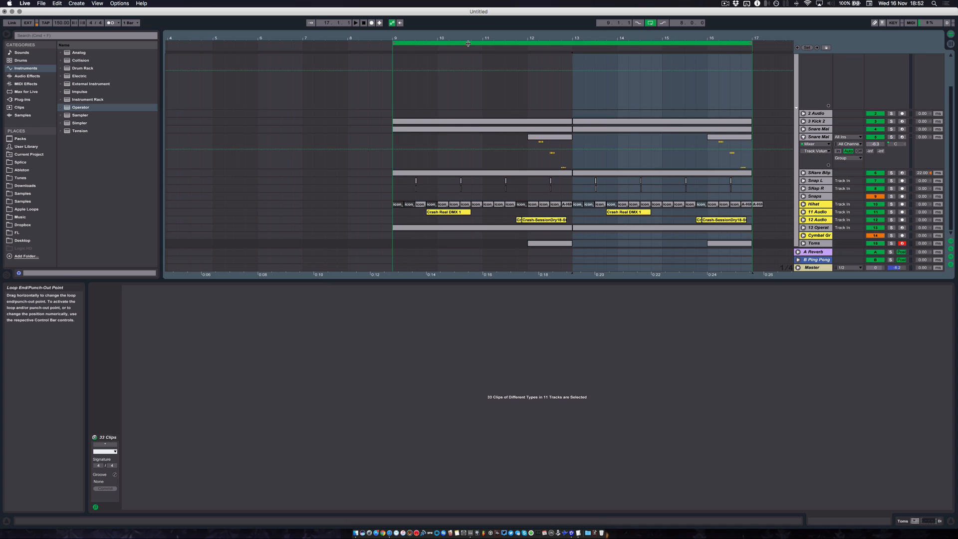
Delete the toms clip at bar 12 and the snare roll clip at bar 16 so the fills alternate.
{"action": "left_click", "coordinate": [643, 138]}
{"action": "left_click", "coordinate": [559, 138]}
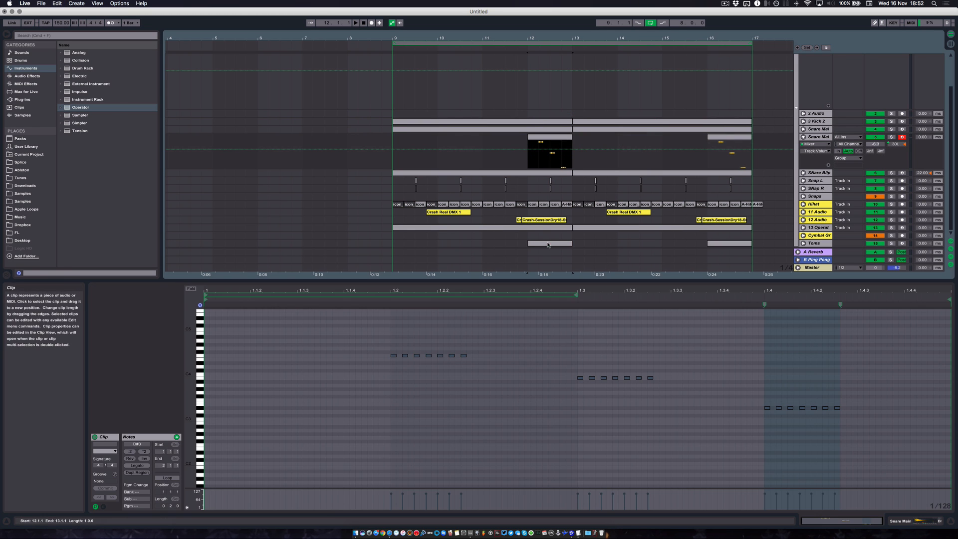
{"action": "left_click", "coordinate": [548, 244]}
{"action": "key", "text": "Delete"}
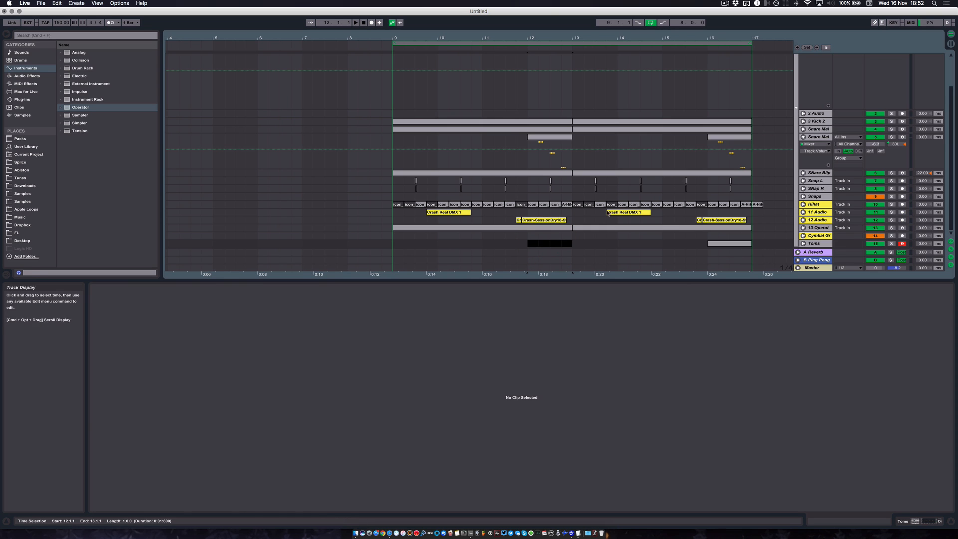
{"action": "left_click", "coordinate": [723, 137]}
{"action": "key", "text": "Delete"}
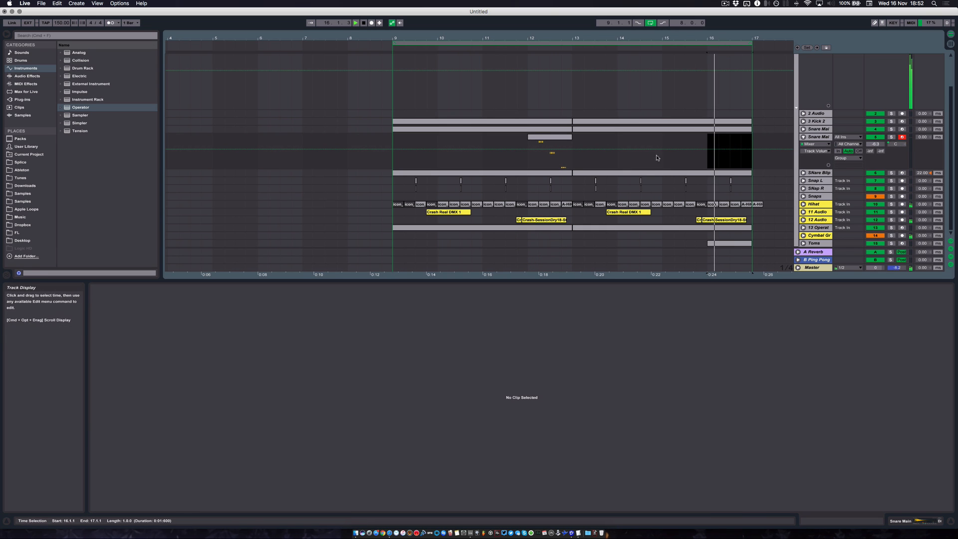
{"action": "left_click", "coordinate": [532, 128]}
{"action": "left_click", "coordinate": [523, 149]}
{"action": "key", "text": "super+z"}
{"action": "key", "text": "minus"}
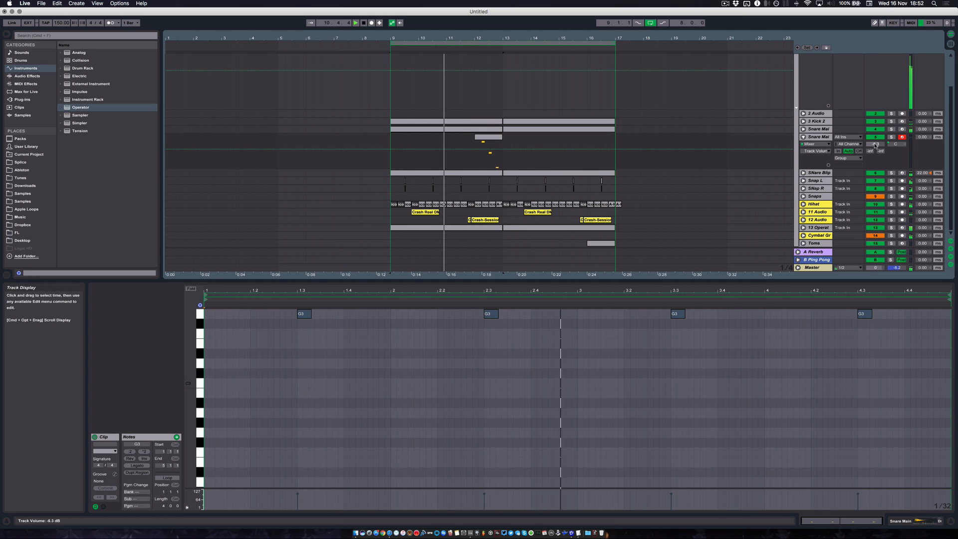
{"action": "left_click_drag", "start_coordinate": [897, 144], "coordinate": [896, 159]}
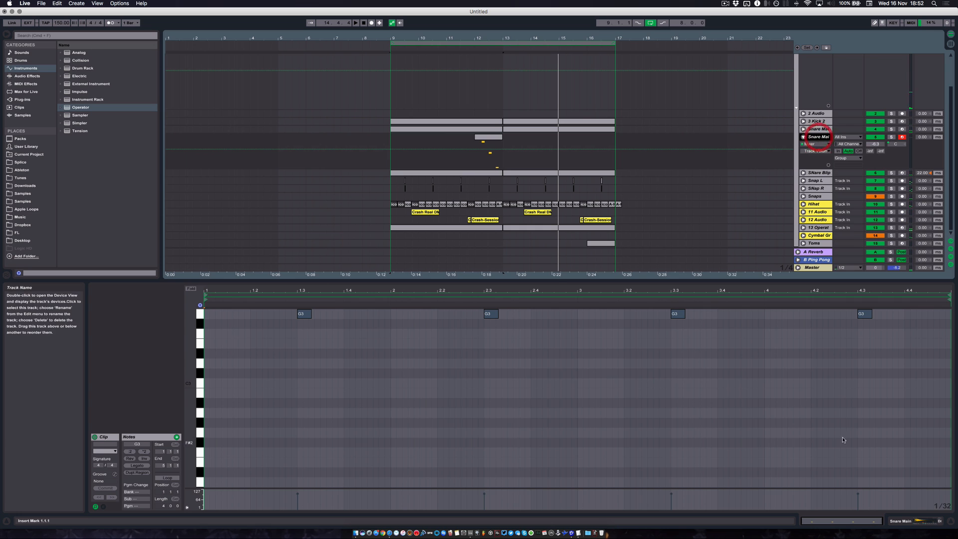
Add EQ Eight to the snare roll track and turn its first band into a low cut at about 270 Hz.
{"action": "left_click", "coordinate": [900, 521]}
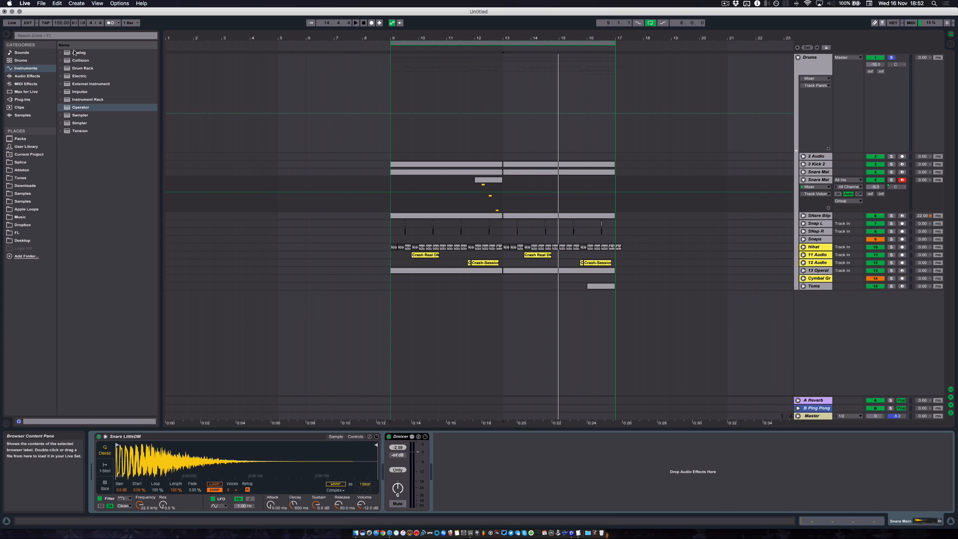
{"action": "left_click", "coordinate": [25, 75]}
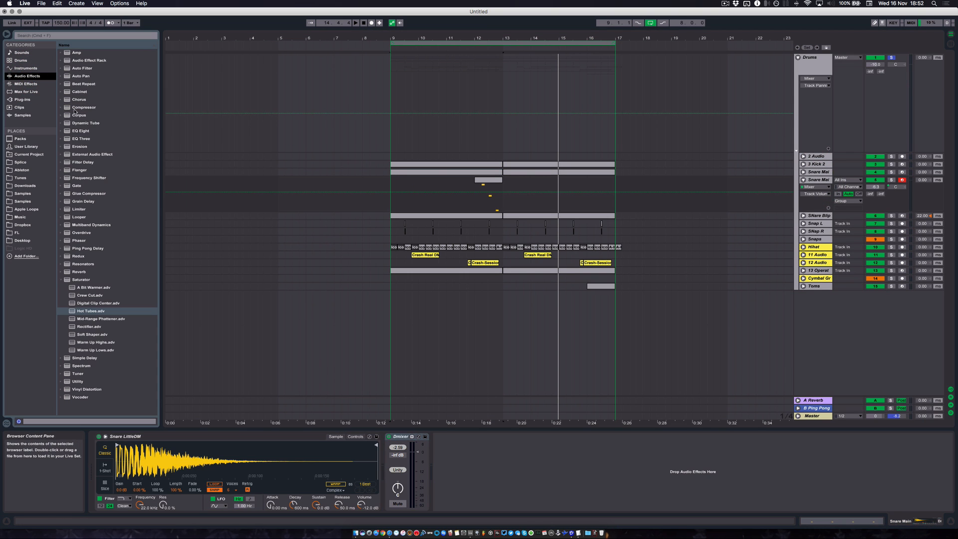
{"action": "double_click", "coordinate": [73, 132]}
{"action": "key", "text": "space"}
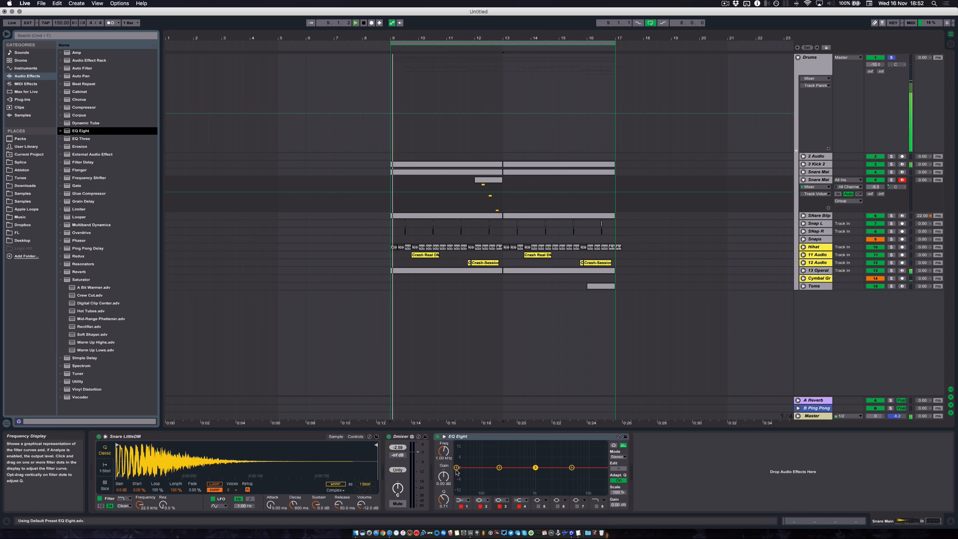
{"action": "left_click_drag", "start_coordinate": [463, 467], "coordinate": [486, 486]}
{"action": "left_click", "coordinate": [463, 501]}
{"action": "left_click", "coordinate": [462, 451]}
{"action": "key", "text": "space"}
{"action": "key", "text": "space"}
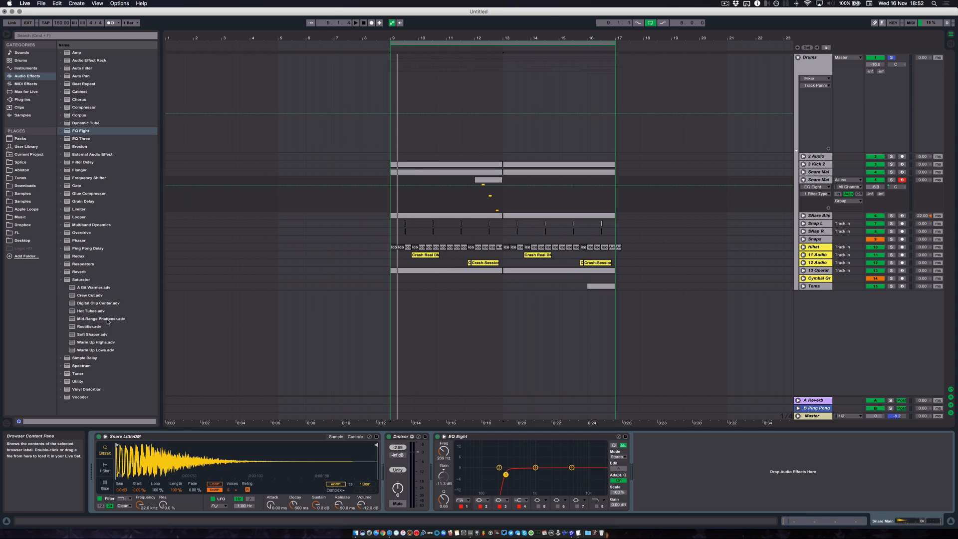
Add the Saturator preset Digital Clip Center after the EQ Eight and reduce its Dry/Wet mix.
{"action": "left_click_drag", "start_coordinate": [99, 304], "coordinate": [650, 455]}
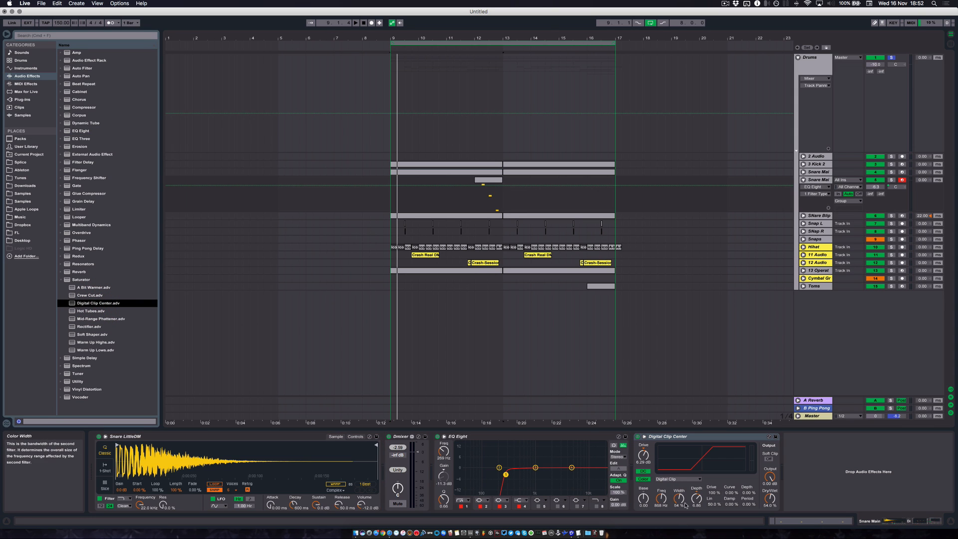
{"action": "left_click_drag", "start_coordinate": [771, 499], "coordinate": [770, 505]}
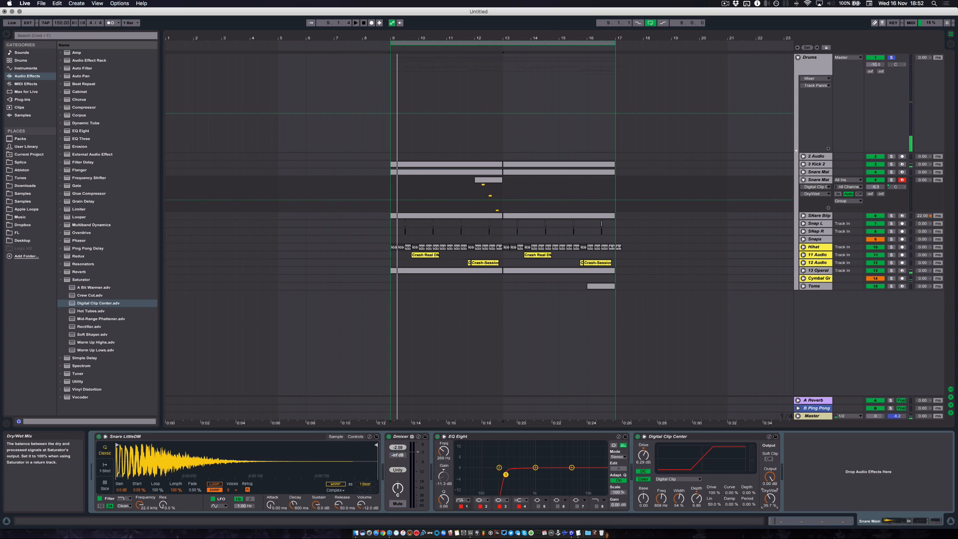
Audition the snare roll clip in a loop over bar 12, and restore the loop to bars 9 to 17.
{"action": "left_click", "coordinate": [487, 179]}
{"action": "key", "text": "super+l"}
{"action": "key", "text": "space"}
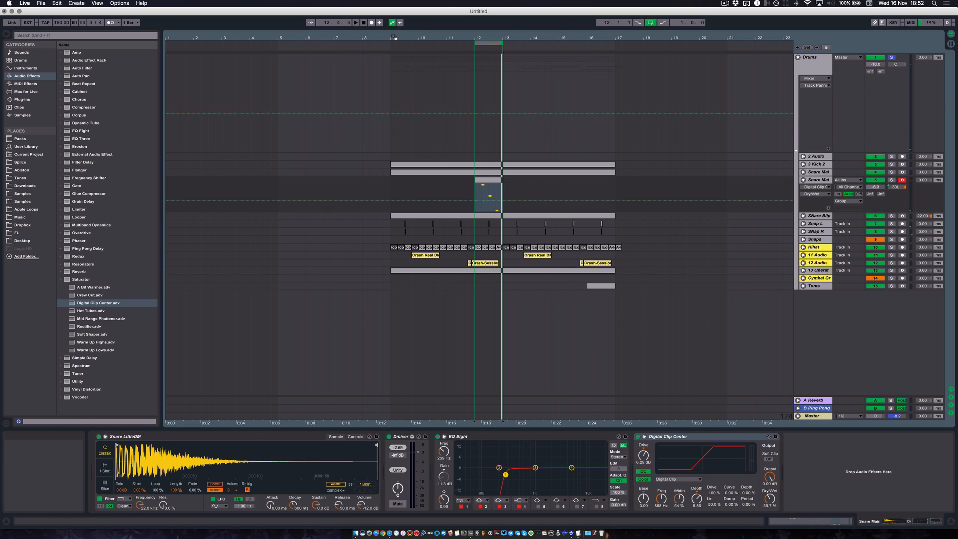
{"action": "left_click_drag", "start_coordinate": [475, 43], "coordinate": [391, 43]}
{"action": "left_click", "coordinate": [612, 43]}
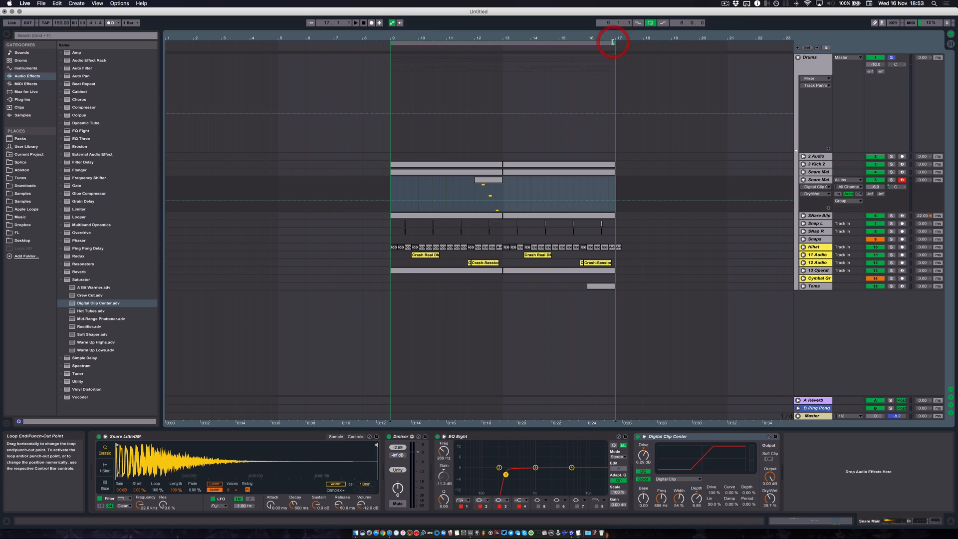